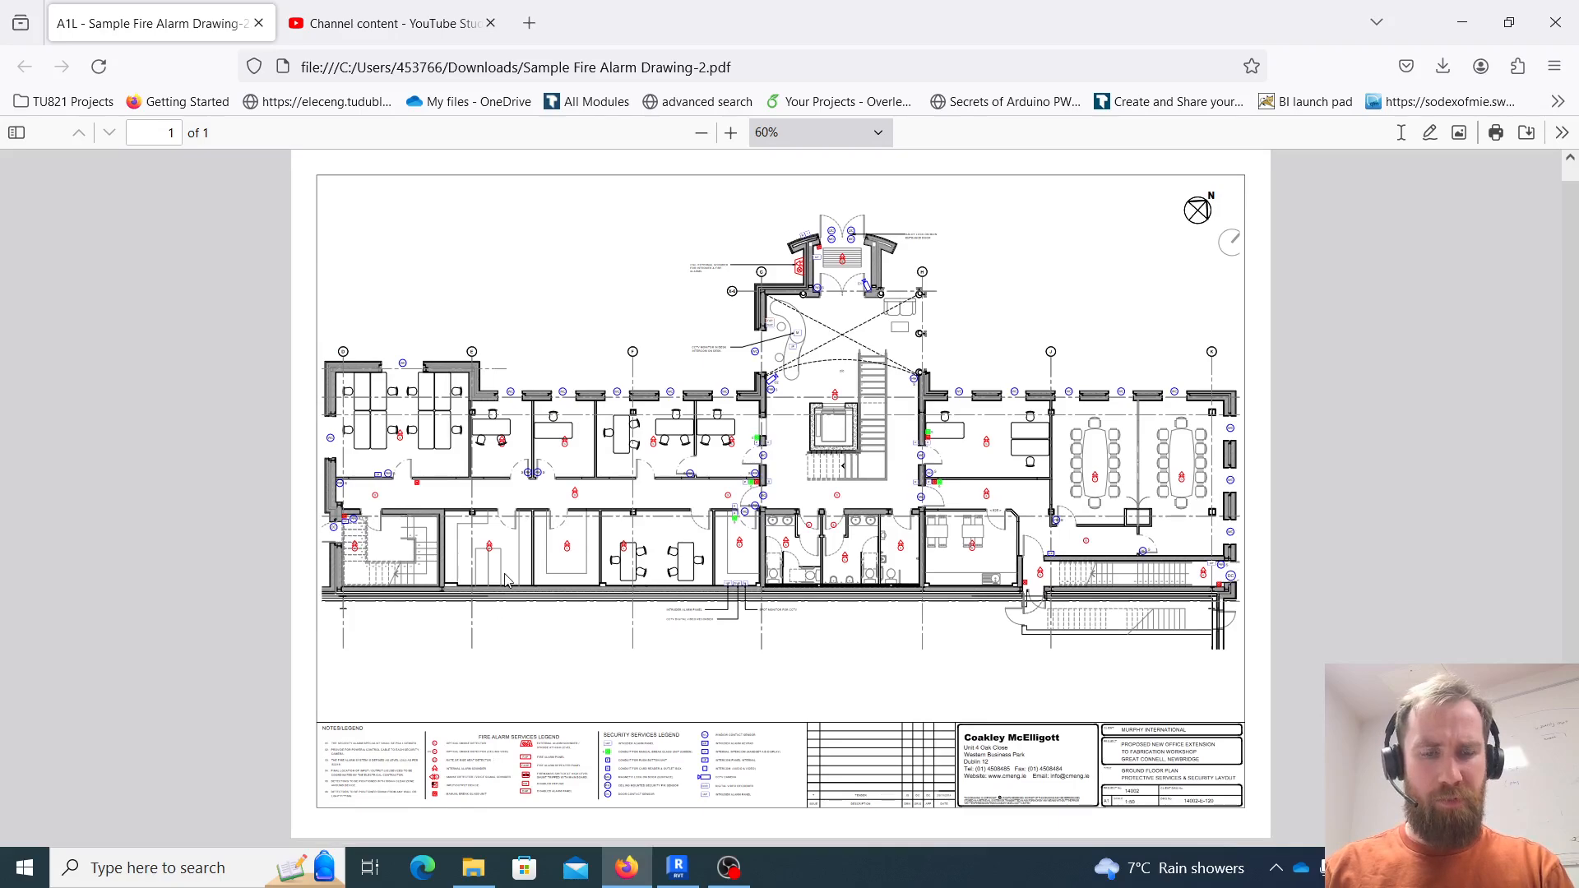
Examine the sample fire alarm drawing, including its device layout, notes and fire alarm and security services legends
scroll(493, 588, "up", 10, "ctrl")
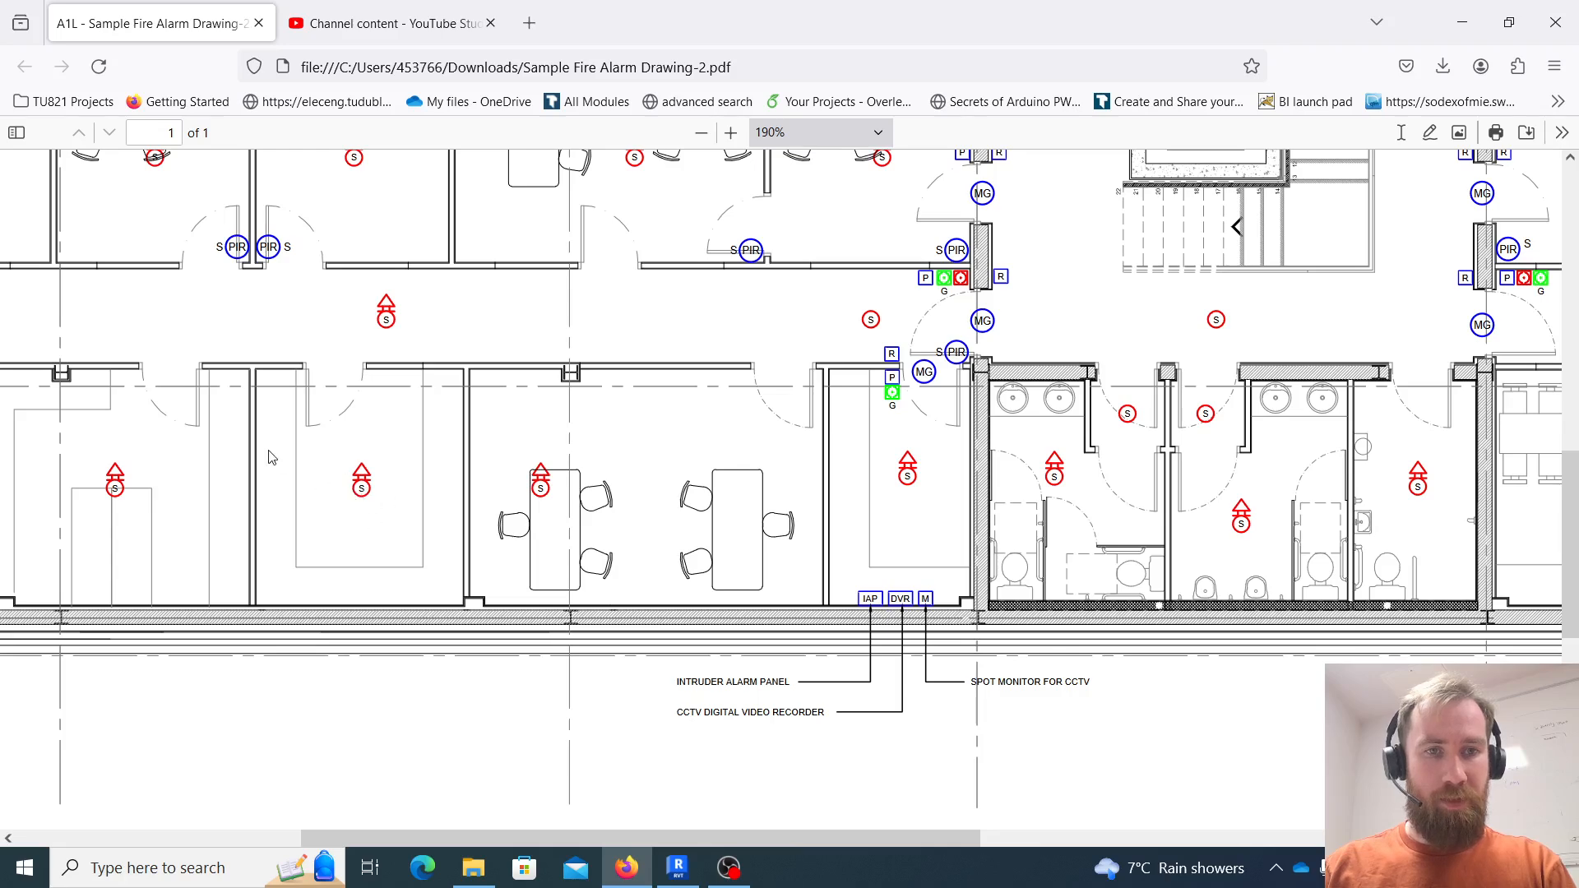
scroll(872, 790, "down", 7)
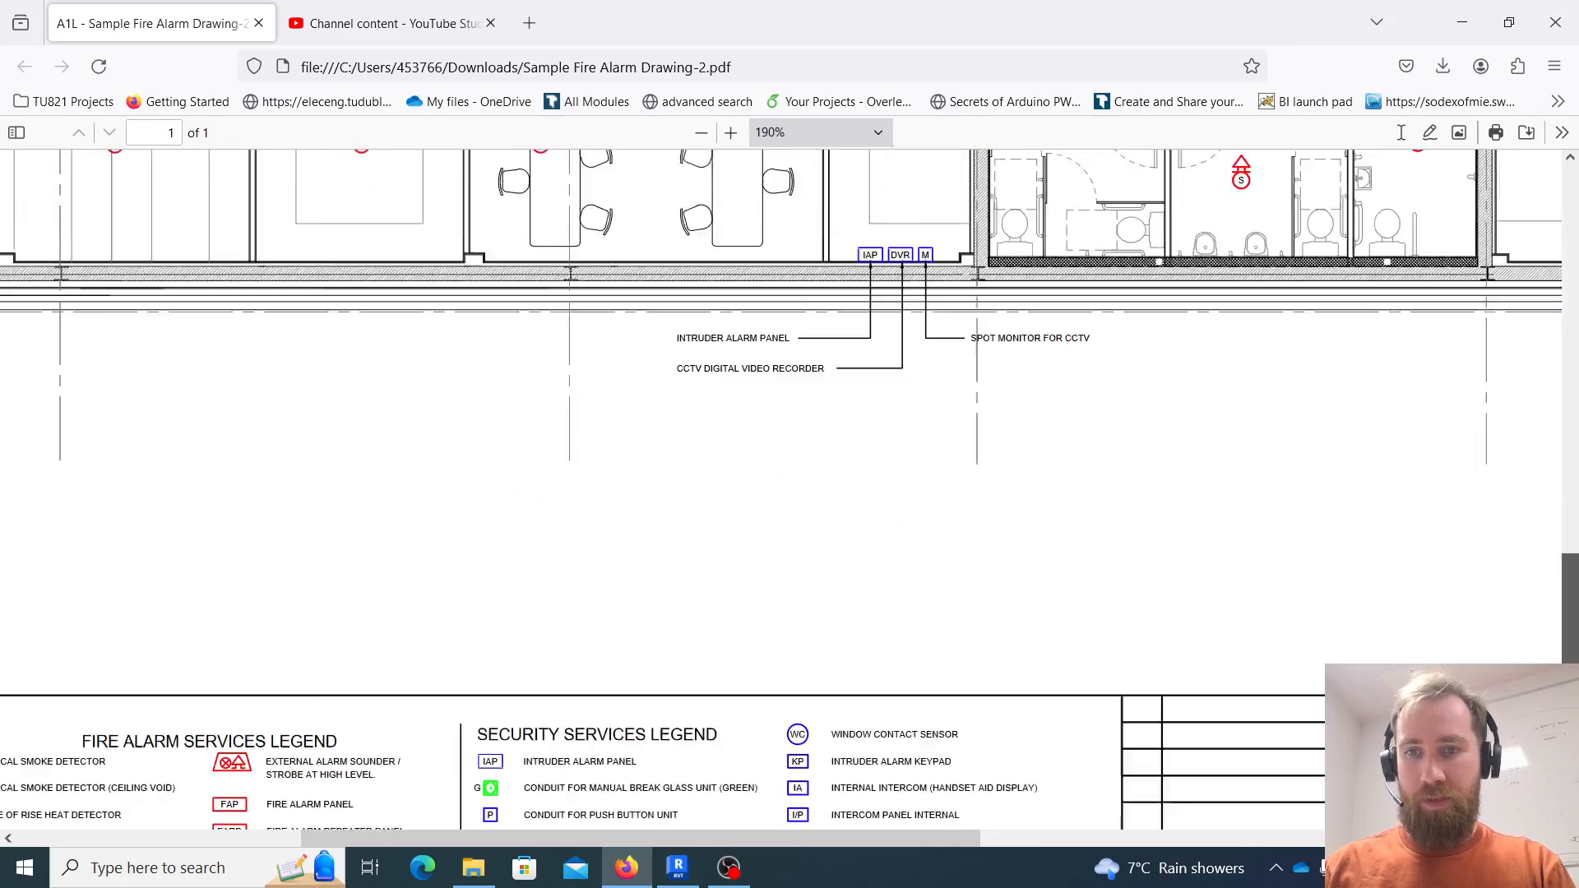
left_click_drag(878, 844, 576, 844)
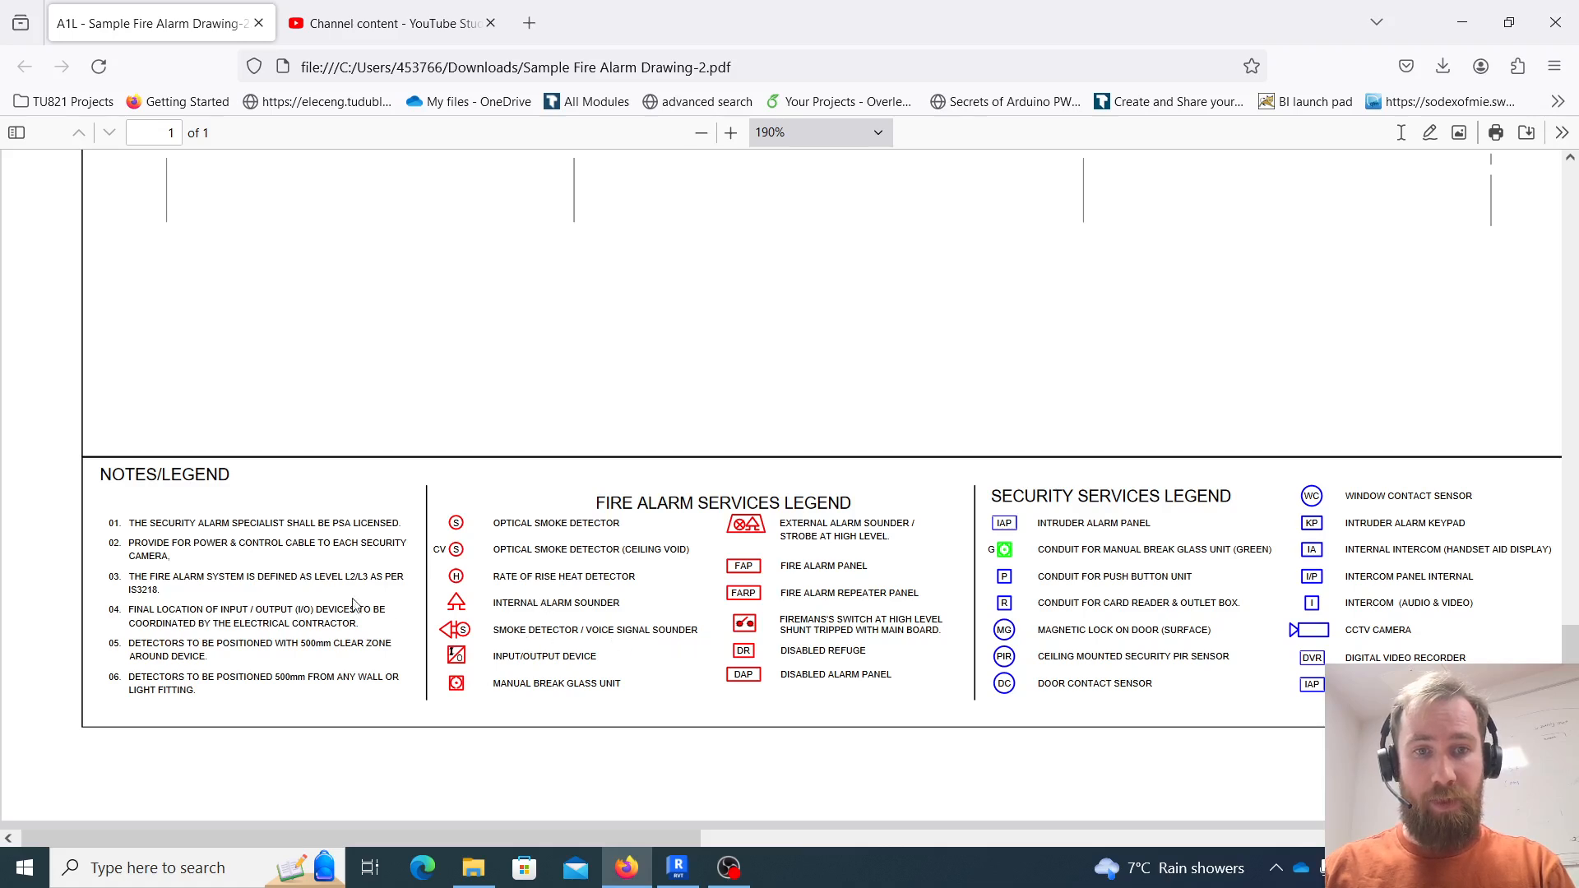
scroll(703, 398, "up", 10)
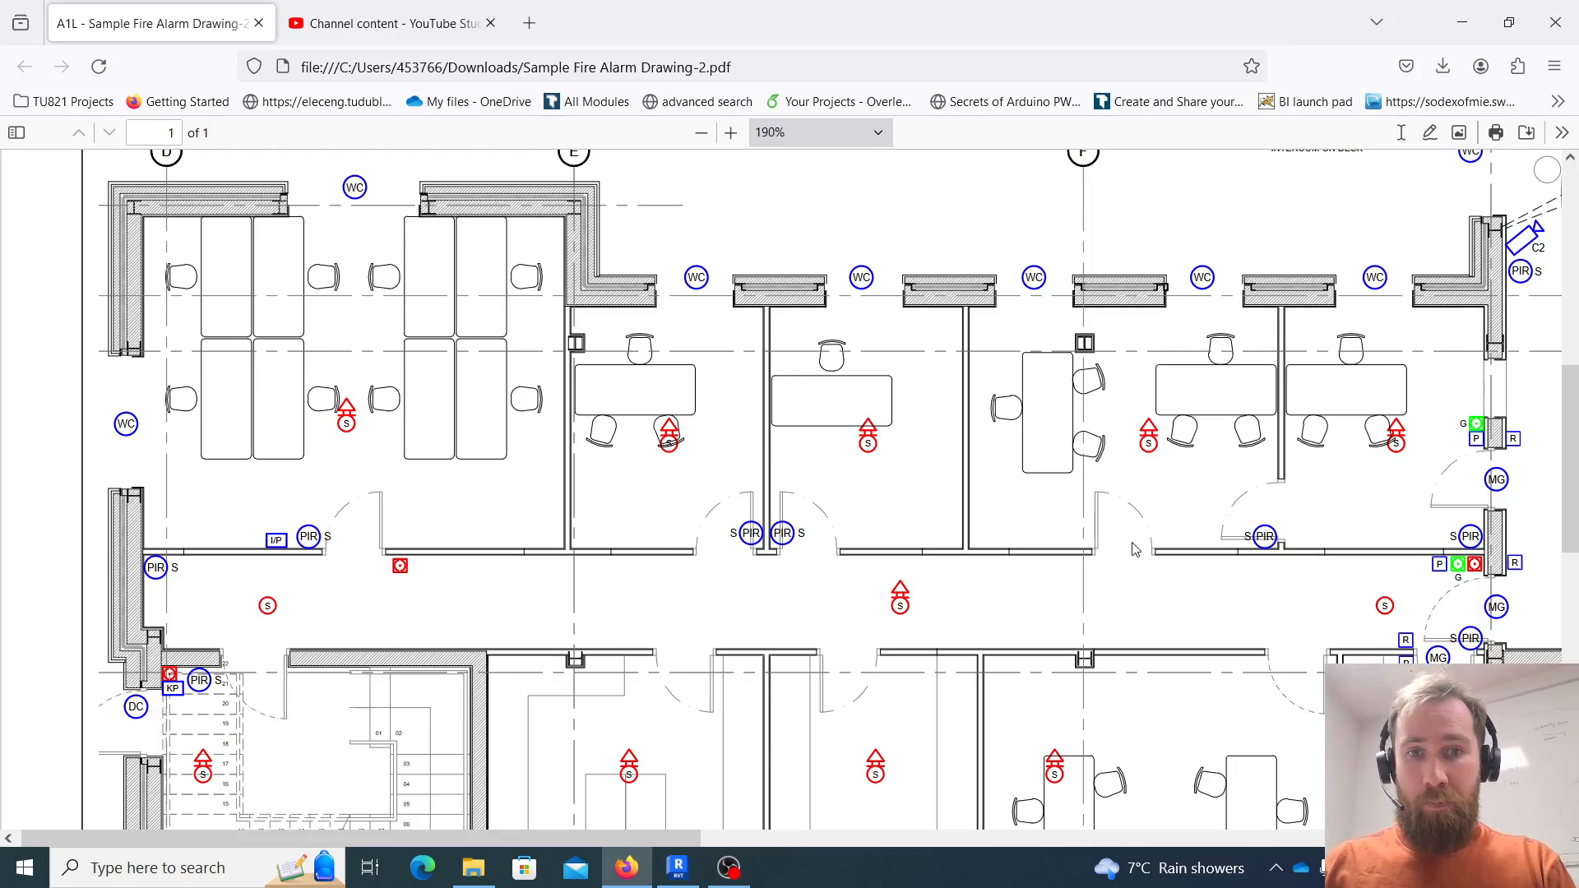
scroll(1132, 549, "down", 4, "ctrl")
scroll(1139, 545, "down", 3, "ctrl")
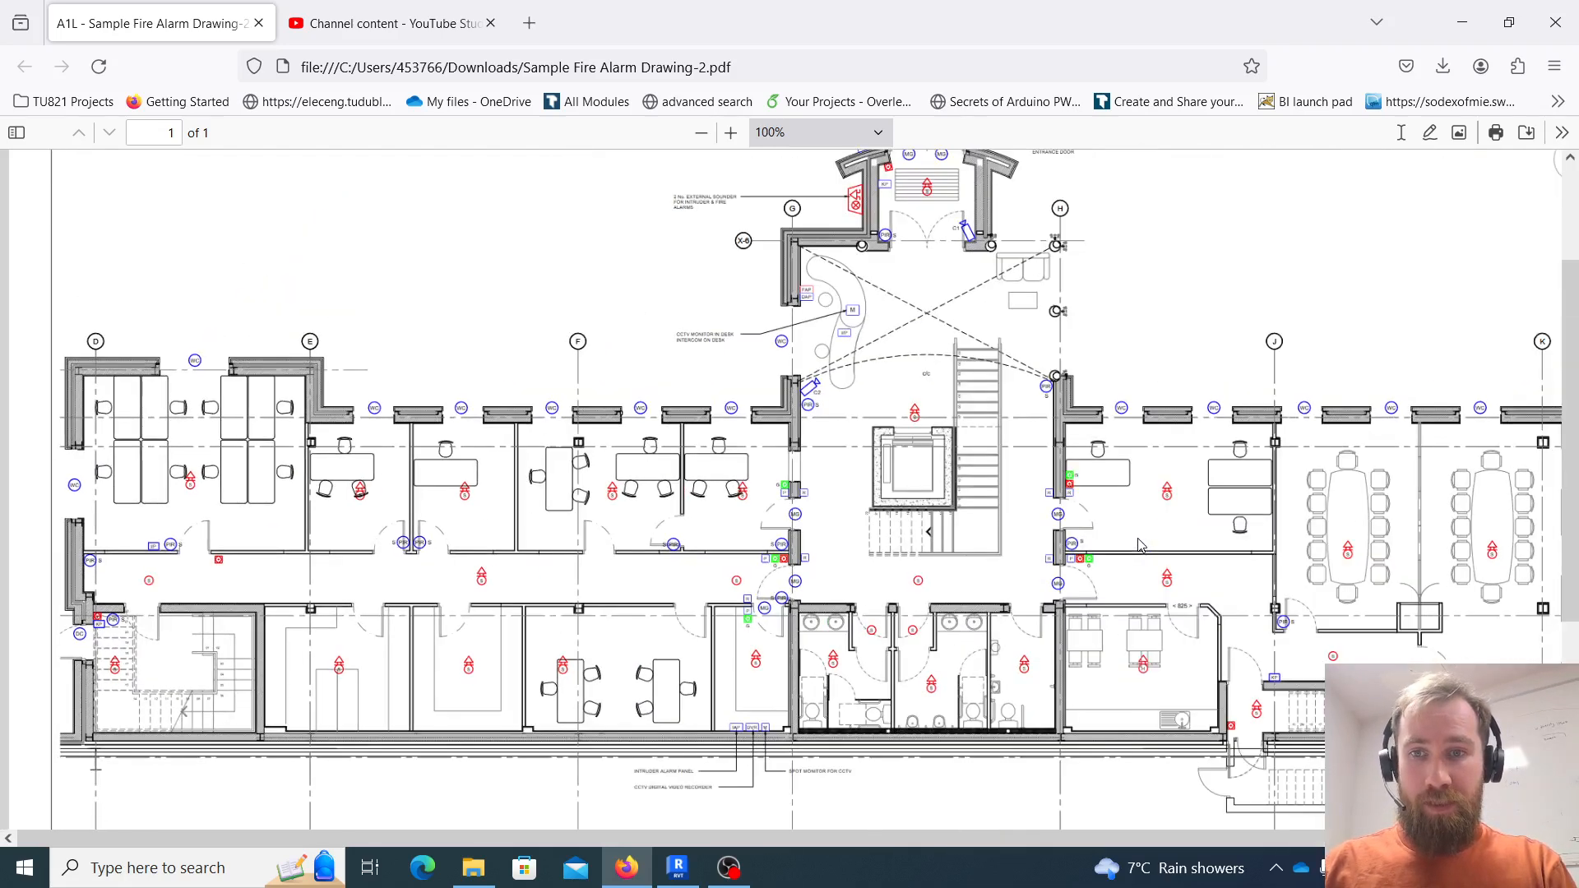
scroll(1141, 549, "down", 1, "ctrl")
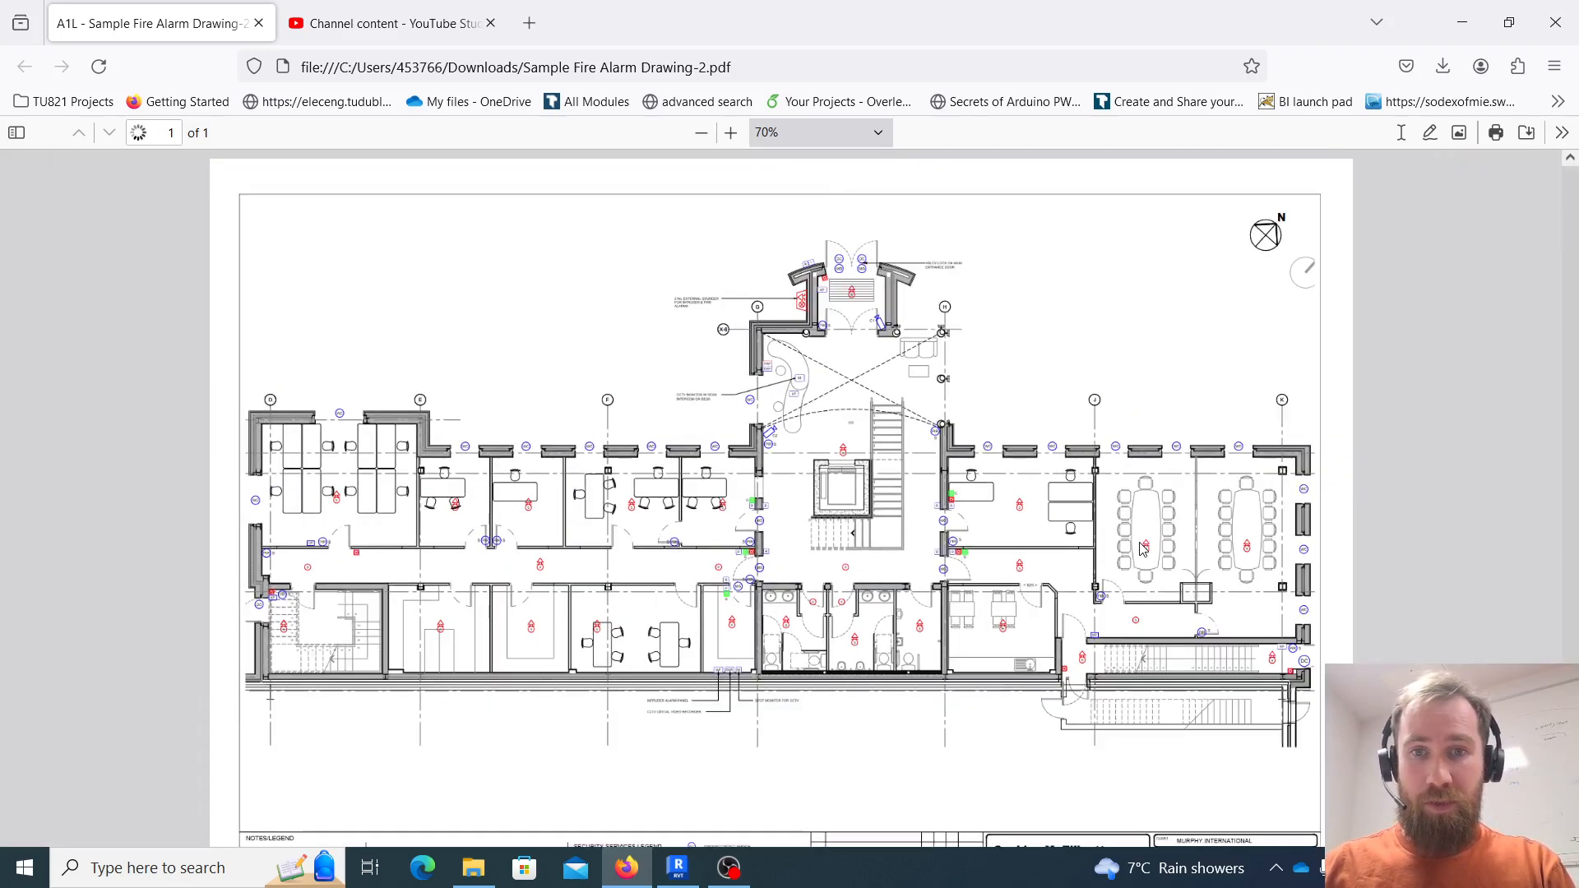
scroll(1146, 551, "down", 1)
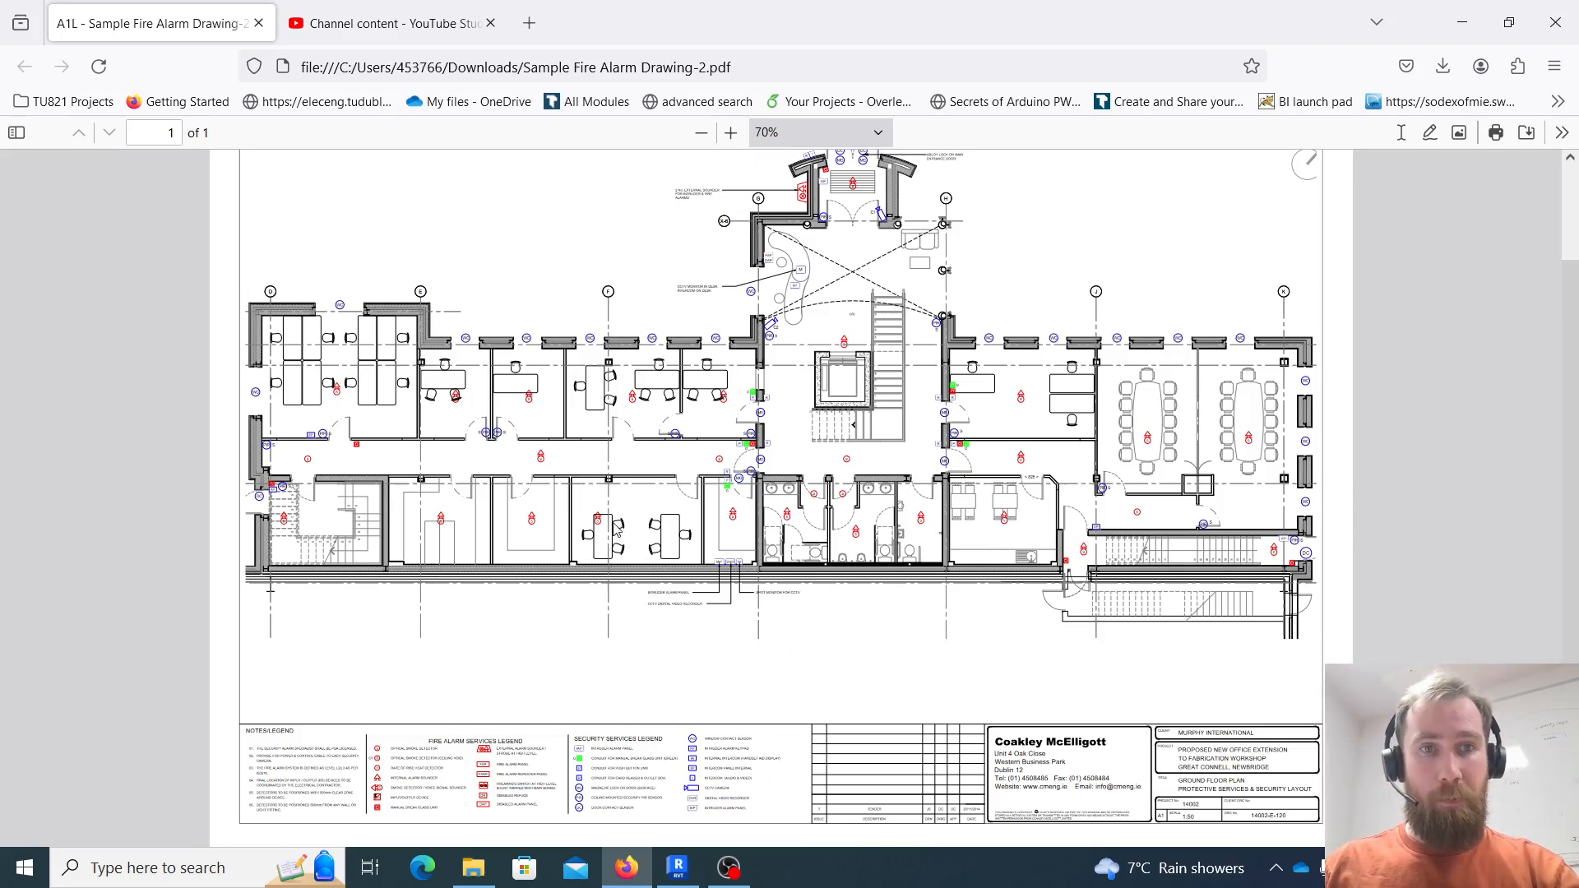
Switch to Revit and open the 0 - Lighting floor plan
key("alt+Tab")
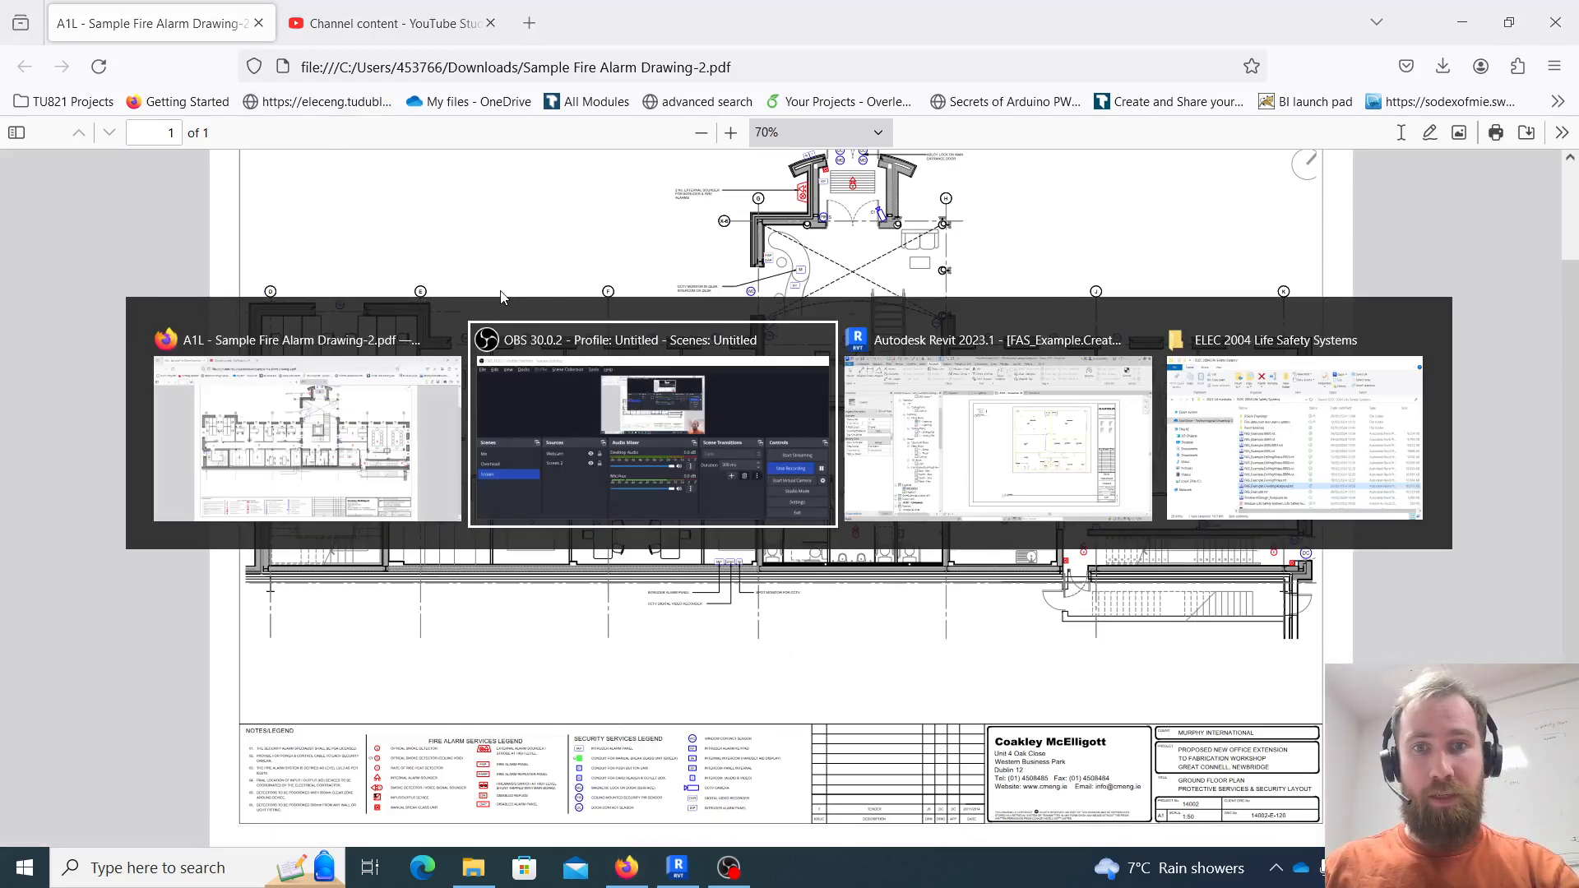
key("alt+Tab")
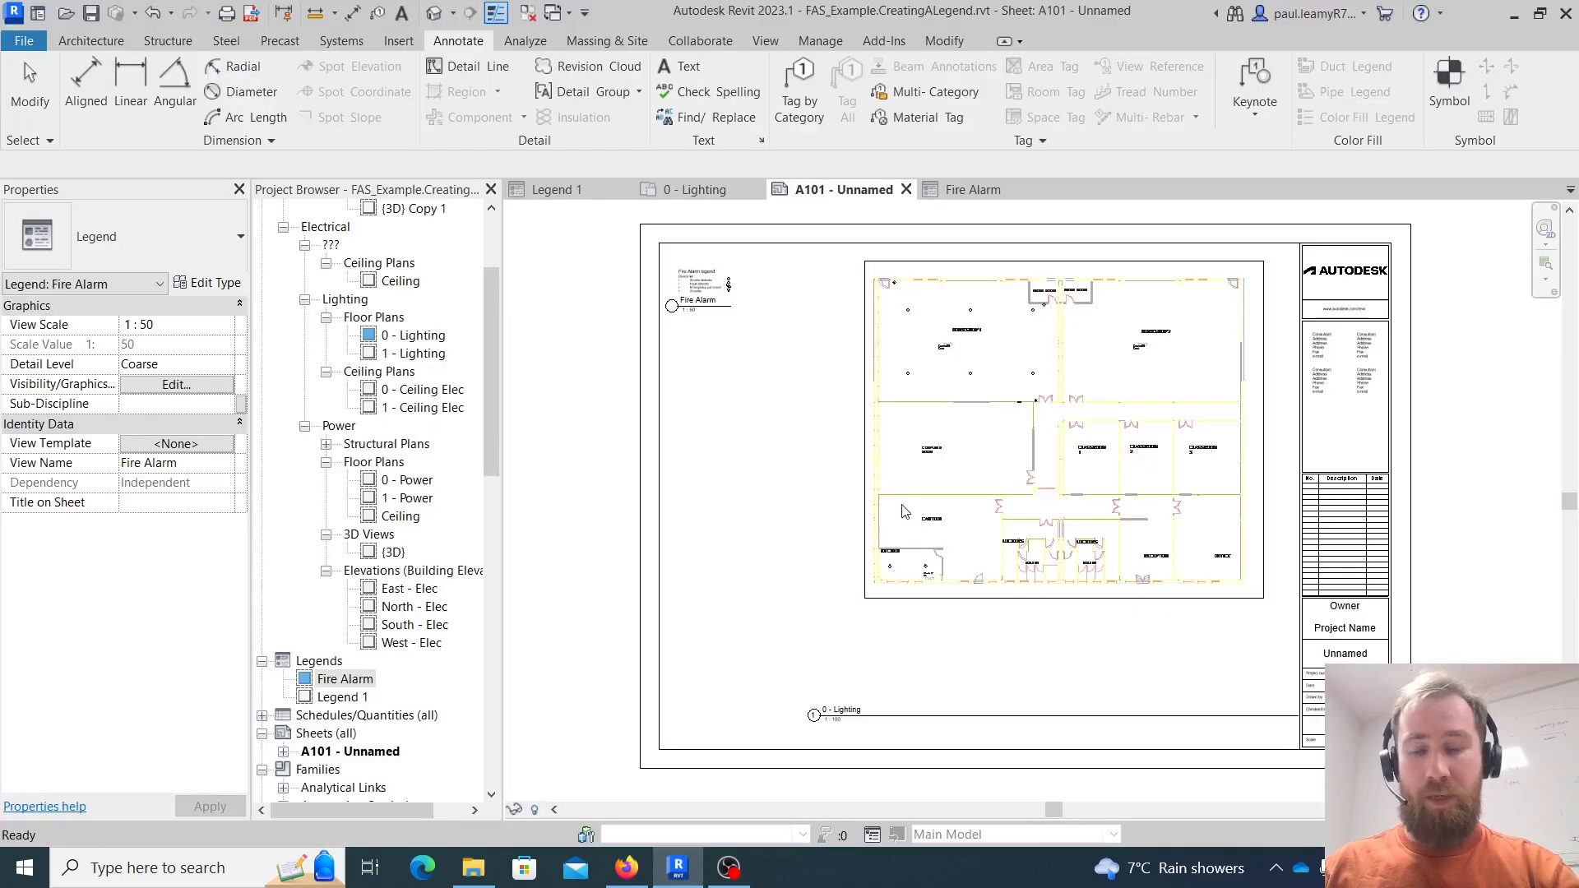
double_click(415, 336)
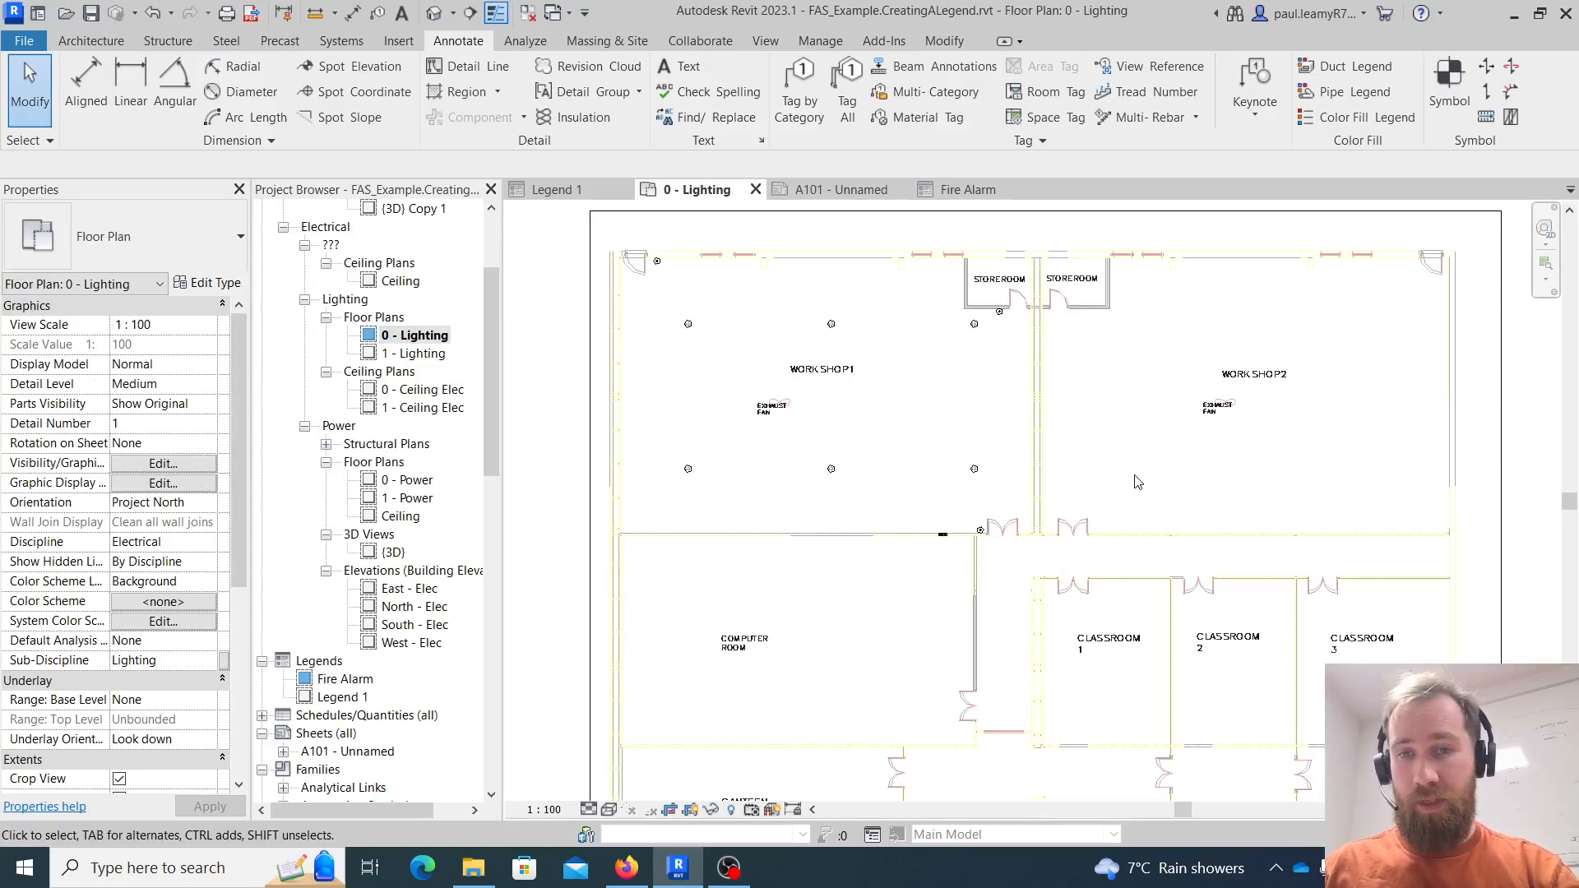
scroll(1137, 481, "down", 1)
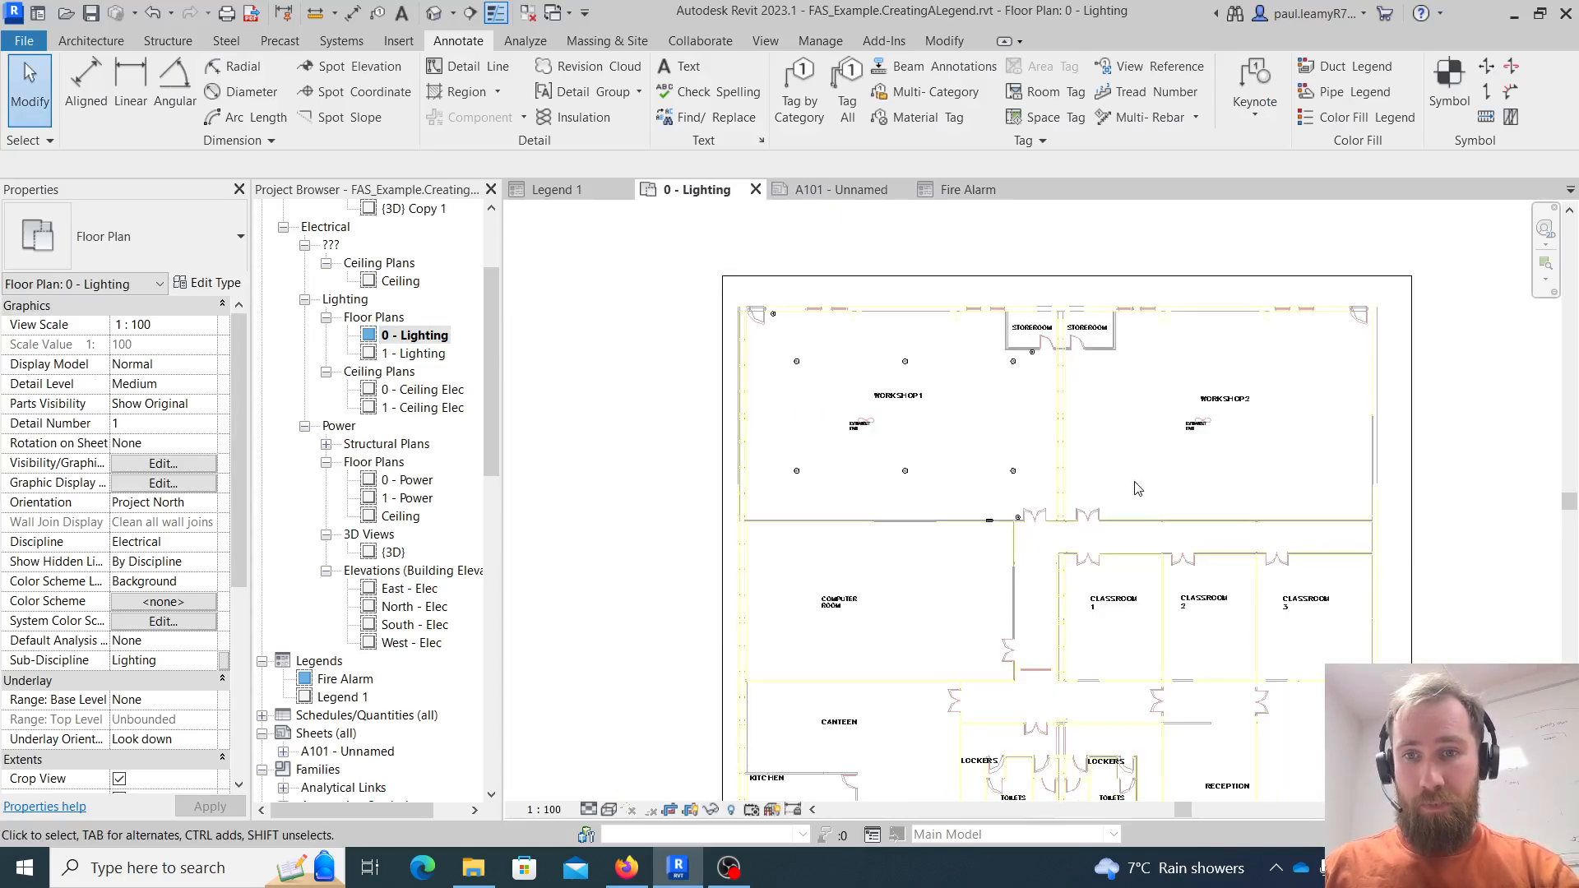
scroll(1137, 489, "down", 1)
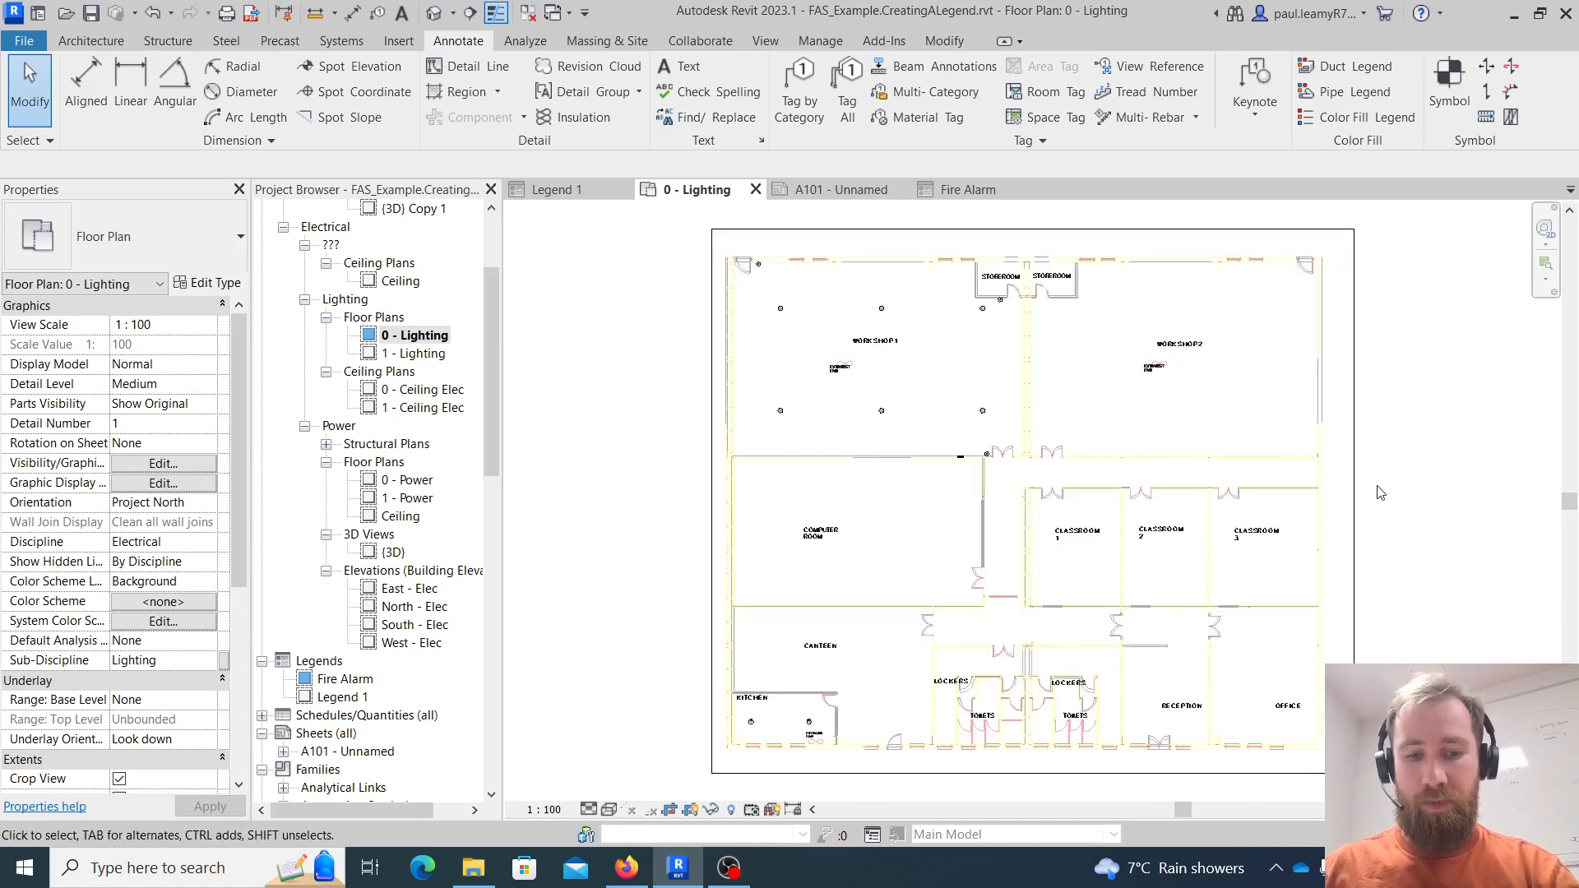
Hide the imported fas Building (Whole) CAD drawing in the 0 - Lighting view's visibility overrides
key("v")
key("g")
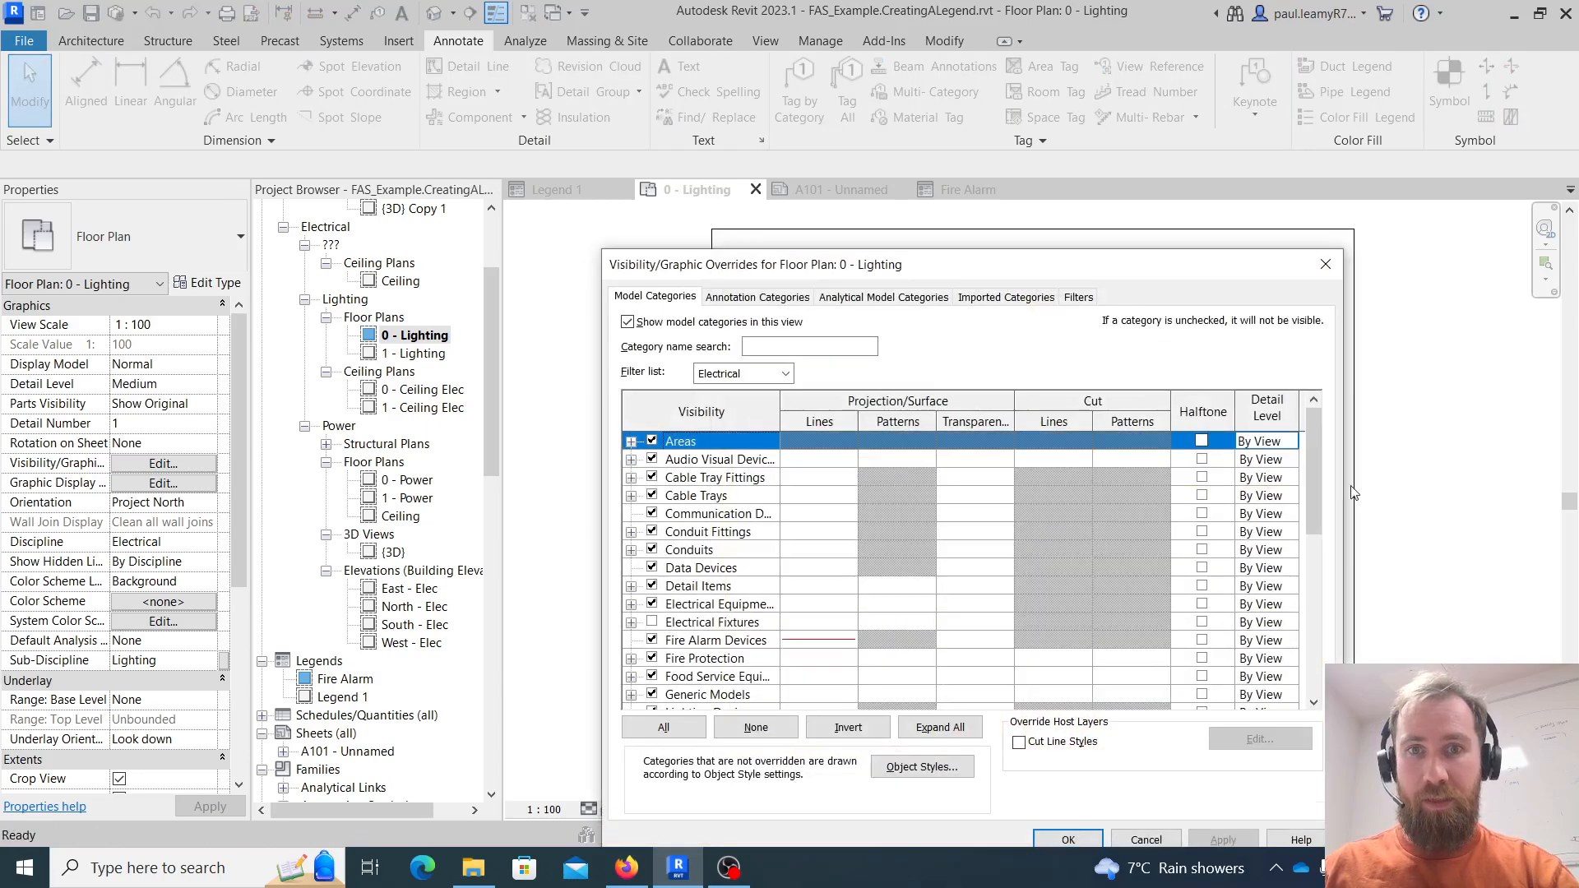
left_click(1020, 298)
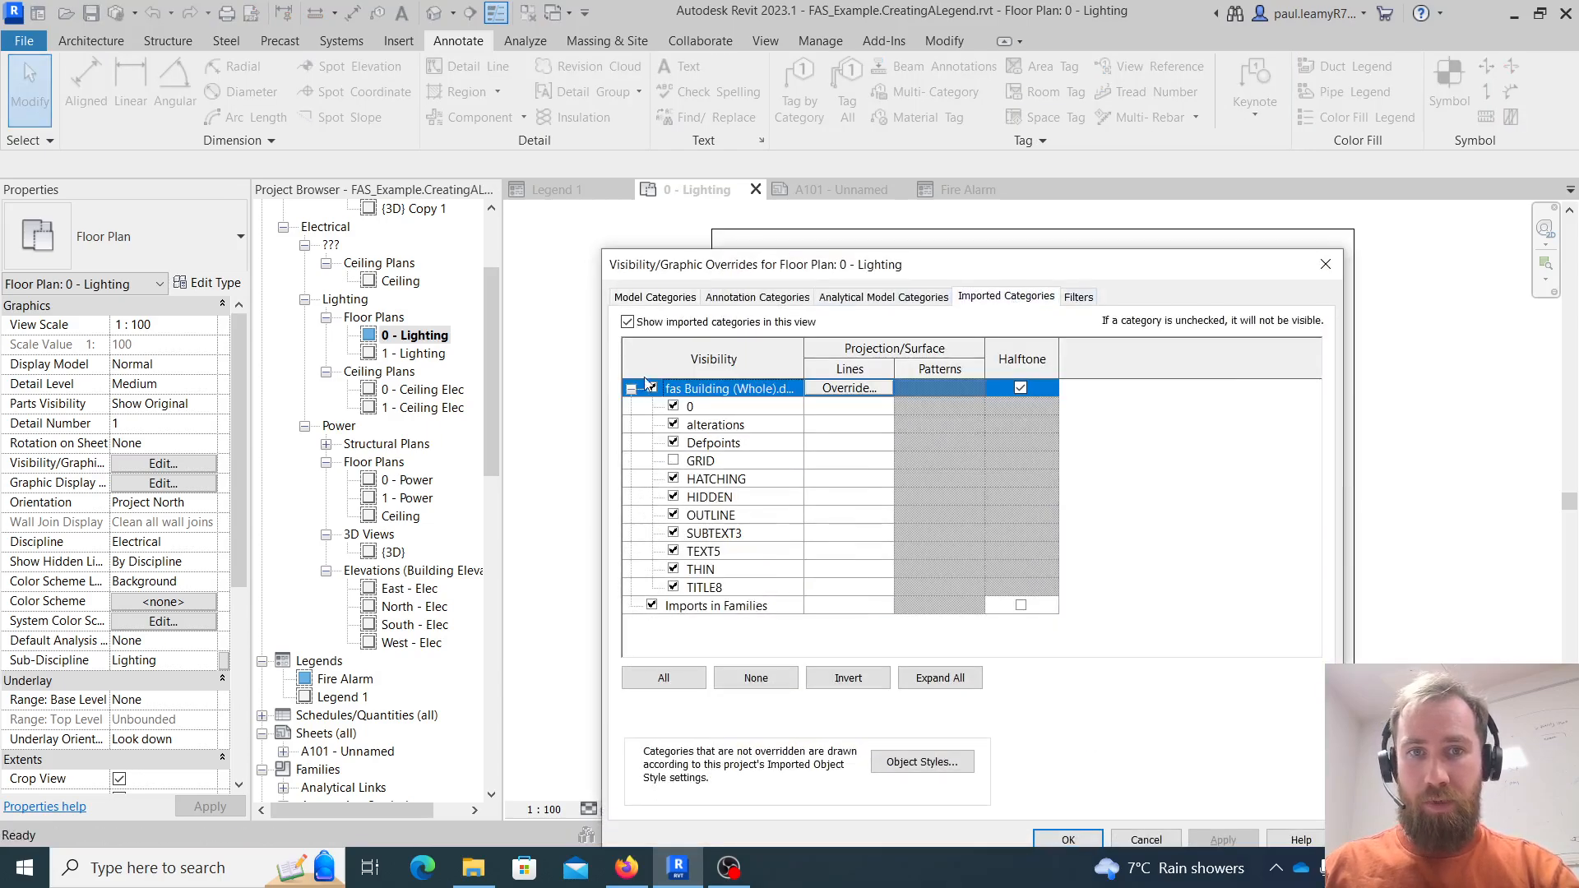
left_click(652, 388)
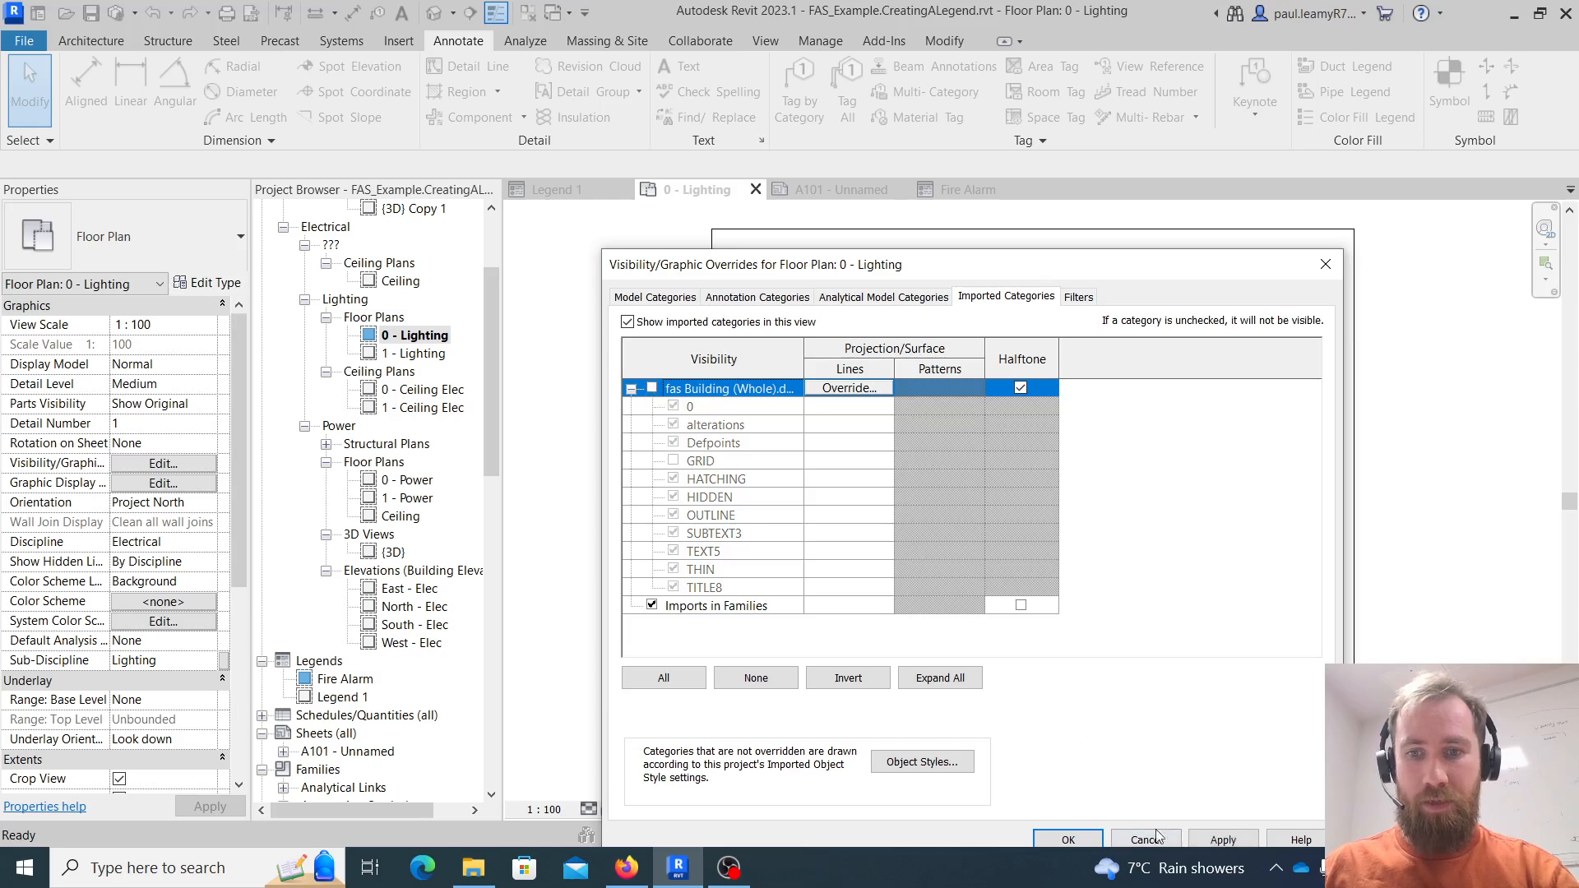
left_click(1223, 840)
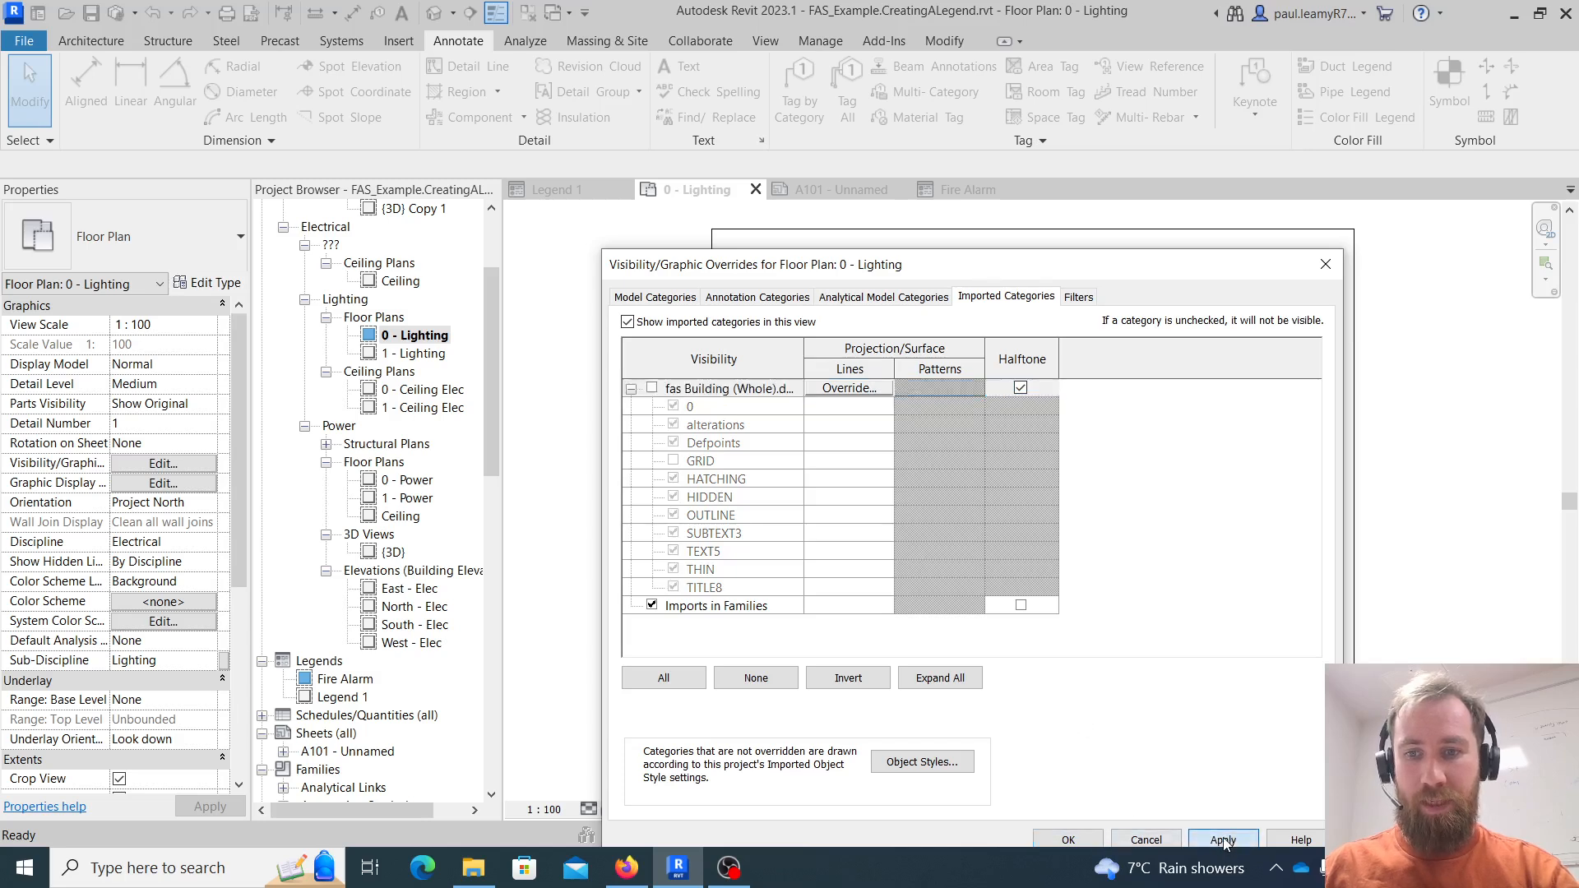
left_click(1072, 839)
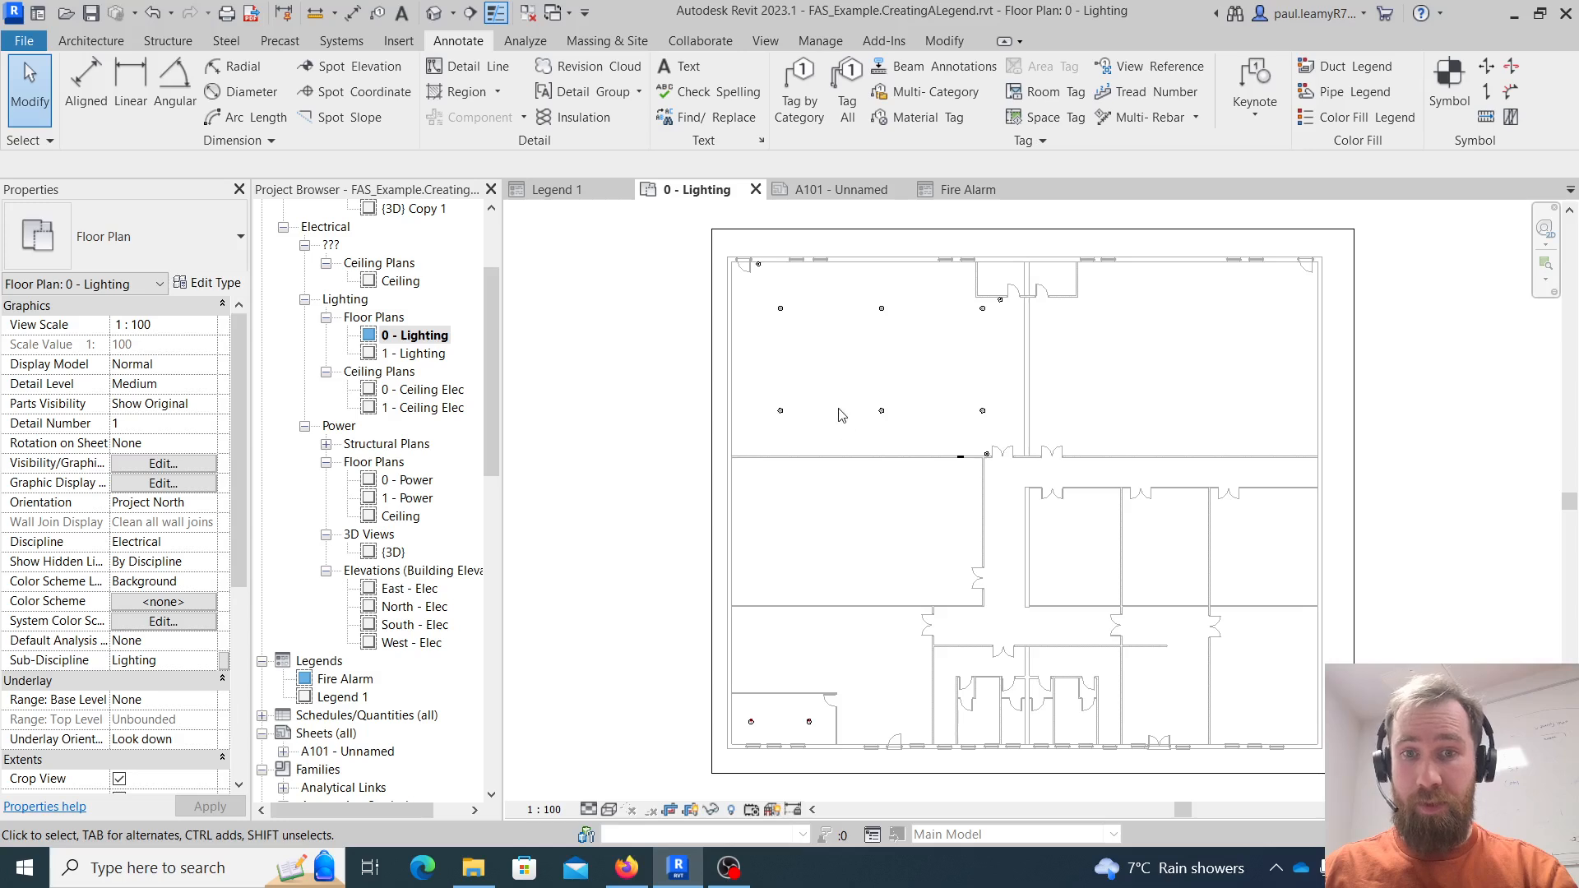
scroll(842, 415, "up", 5)
middle_click_drag(874, 363, 914, 544)
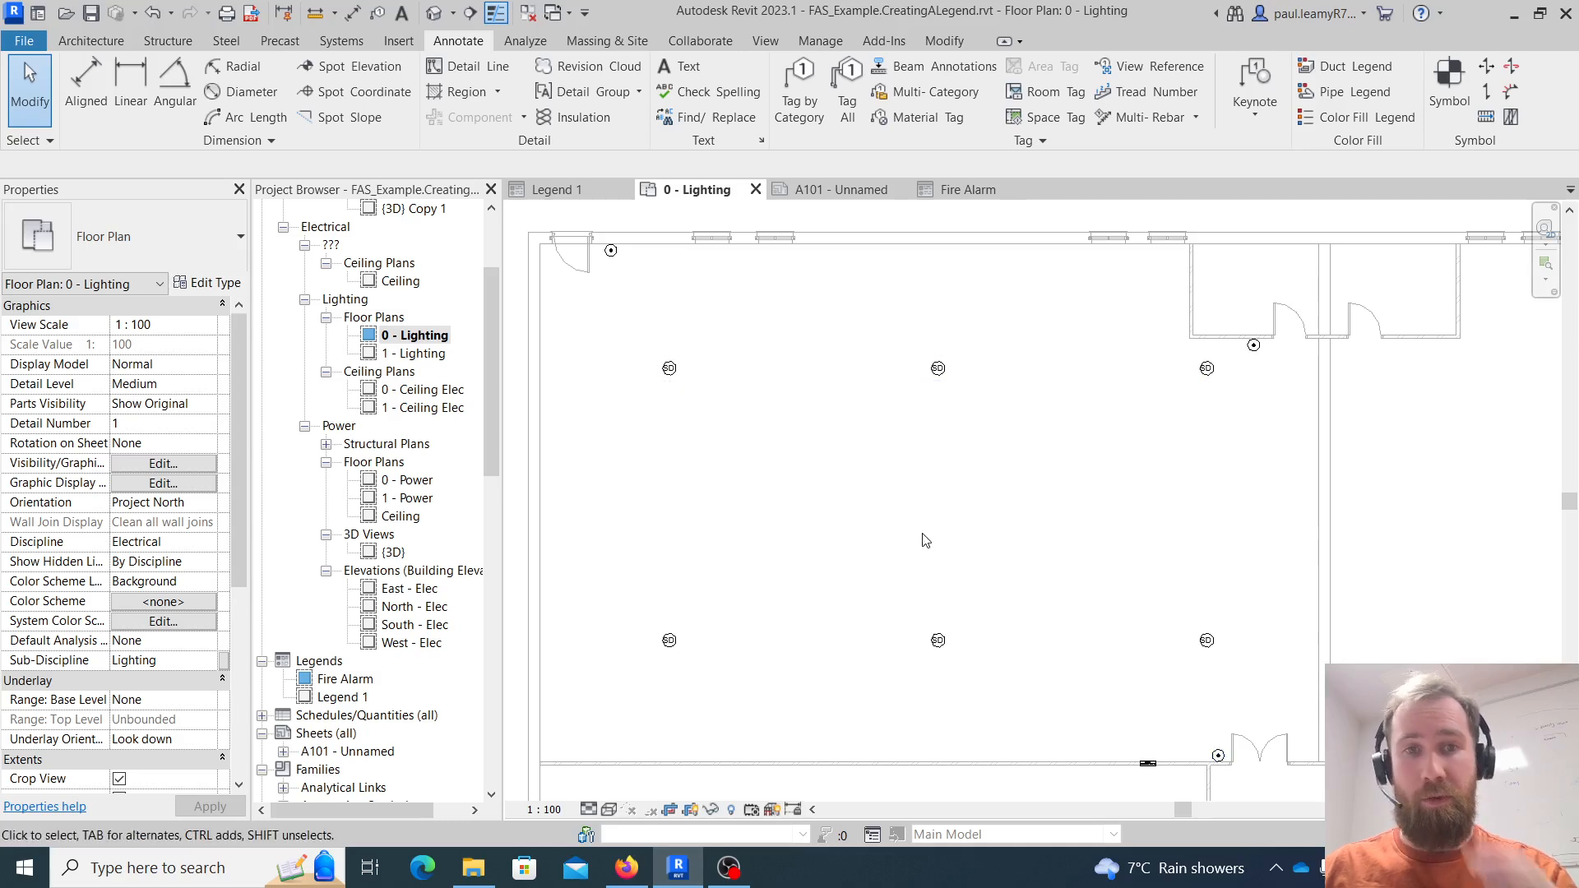
scroll(911, 529, "down", 5)
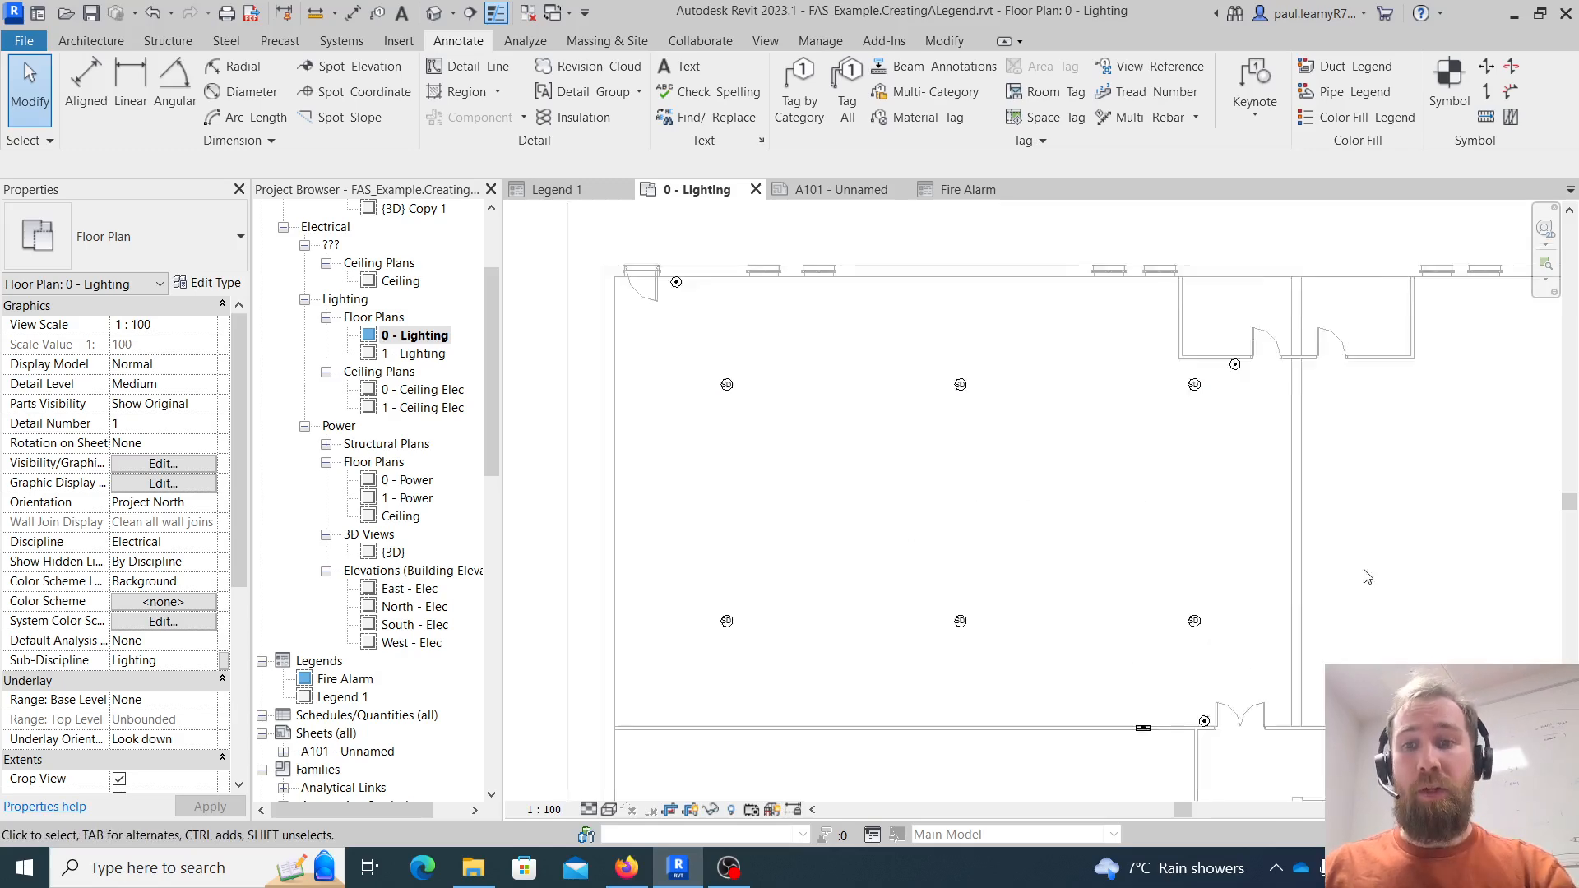
middle_click_drag(1368, 592, 1036, 344)
scroll(1032, 344, "down", 1)
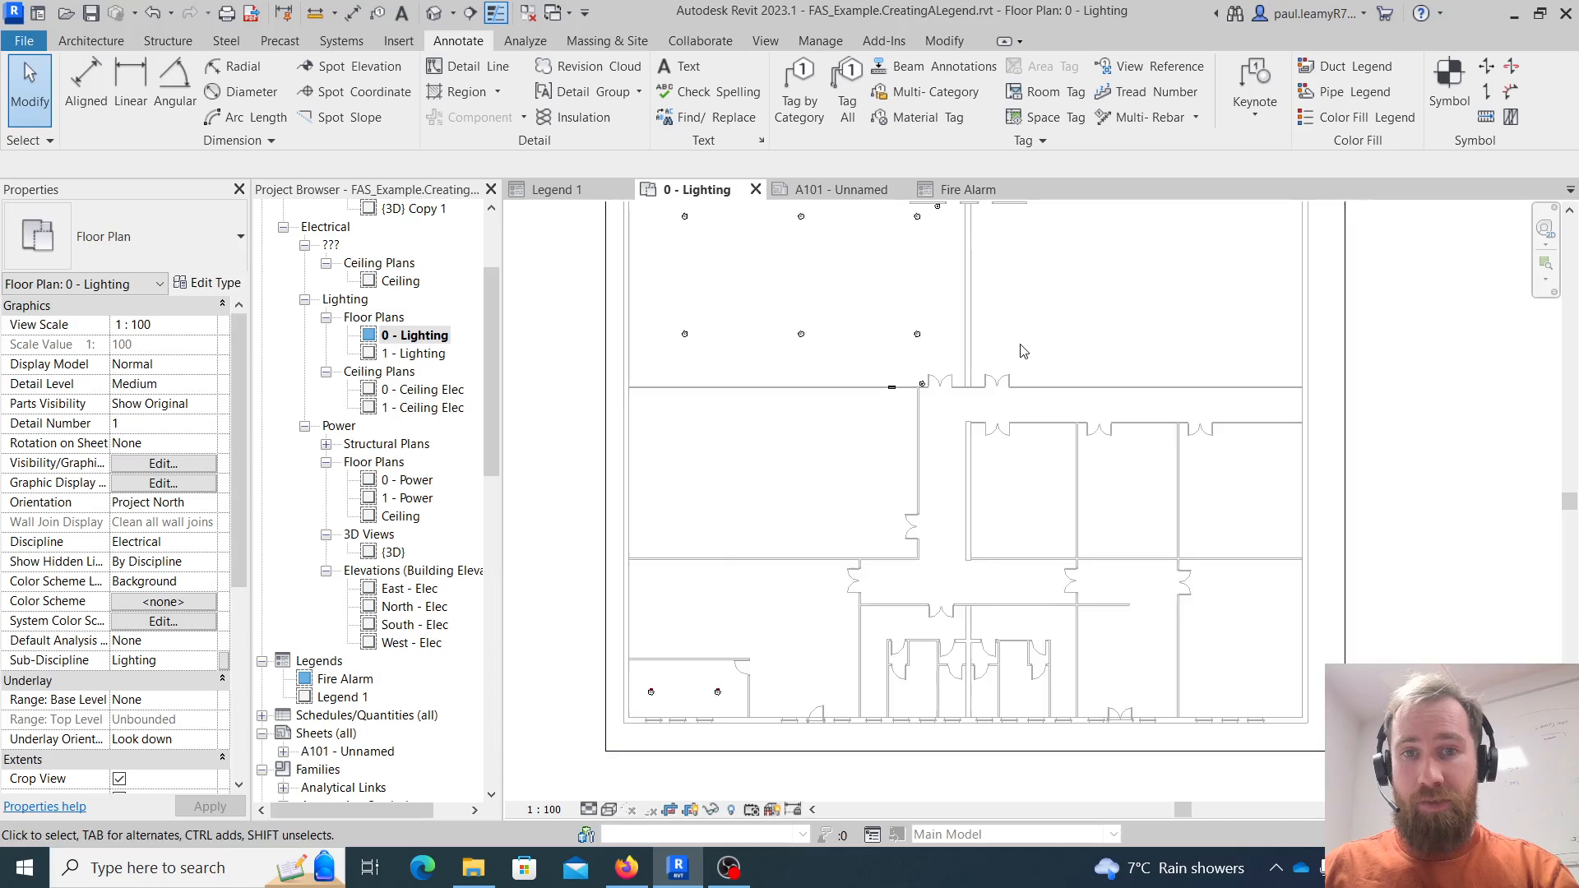
middle_click_drag(931, 354, 967, 420)
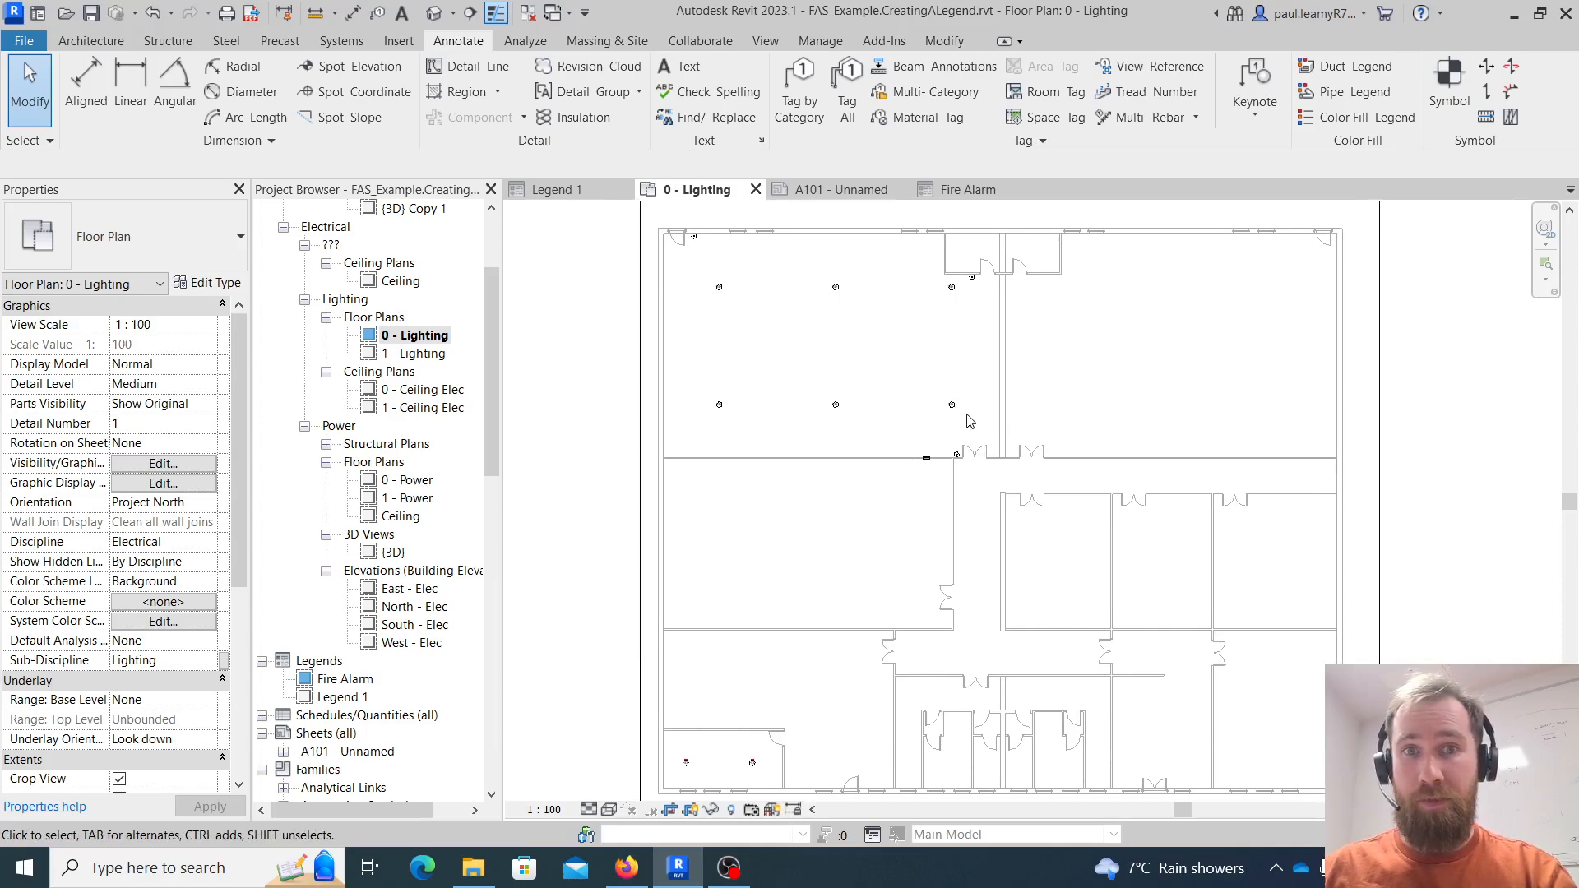
Create a new rule-based view filter named Fire Alarm from the visibility overrides of the 0 - Lighting plan
key("v")
key("g")
left_click_drag(1008, 265, 928, 145)
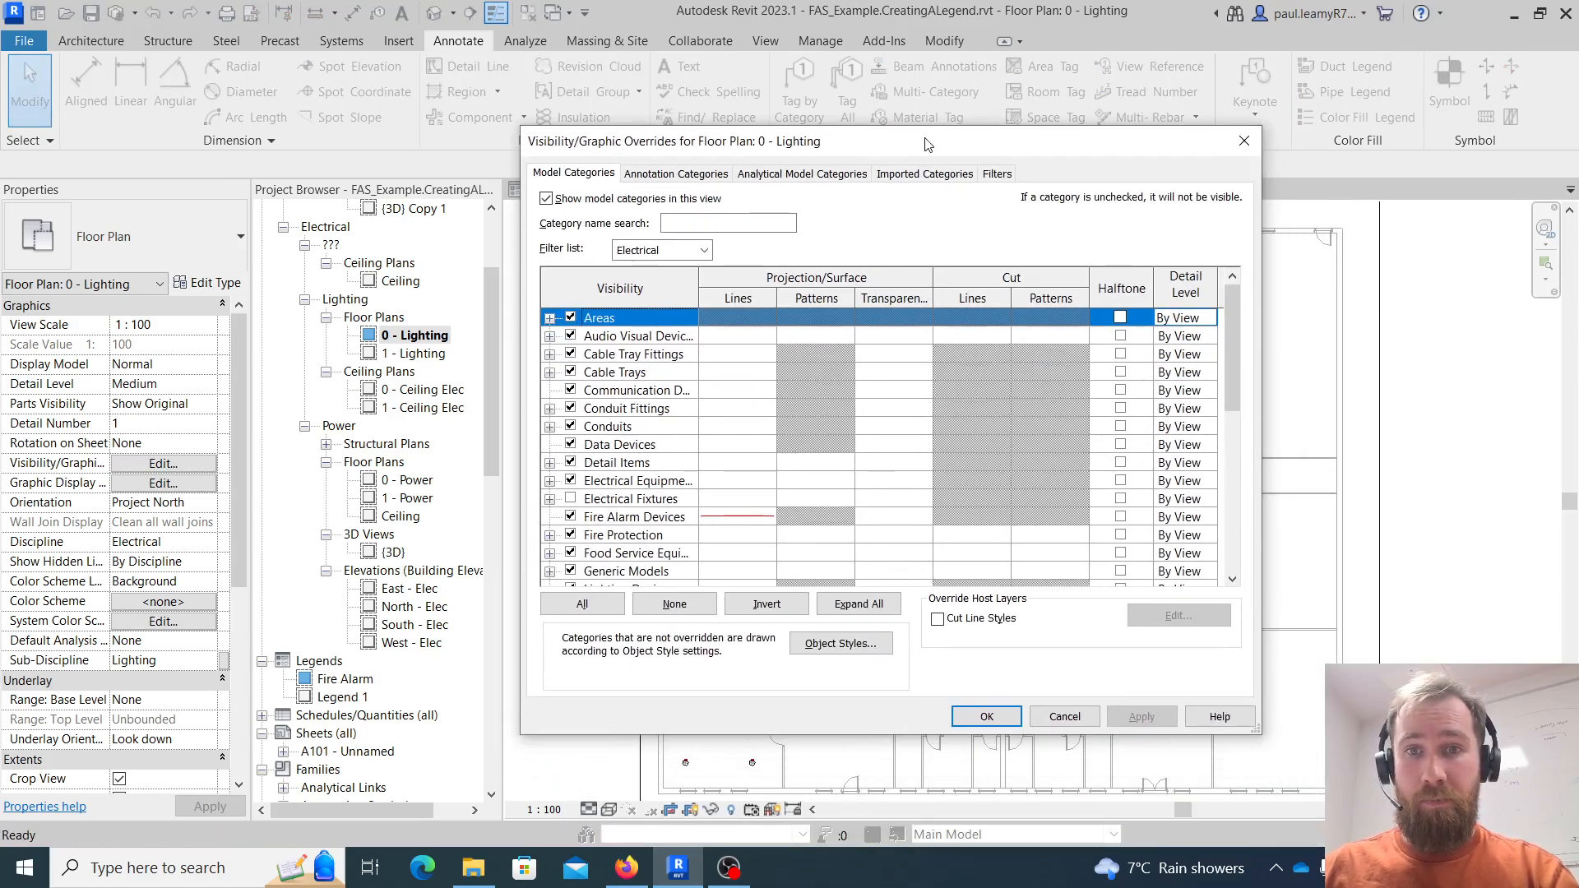
left_click(998, 175)
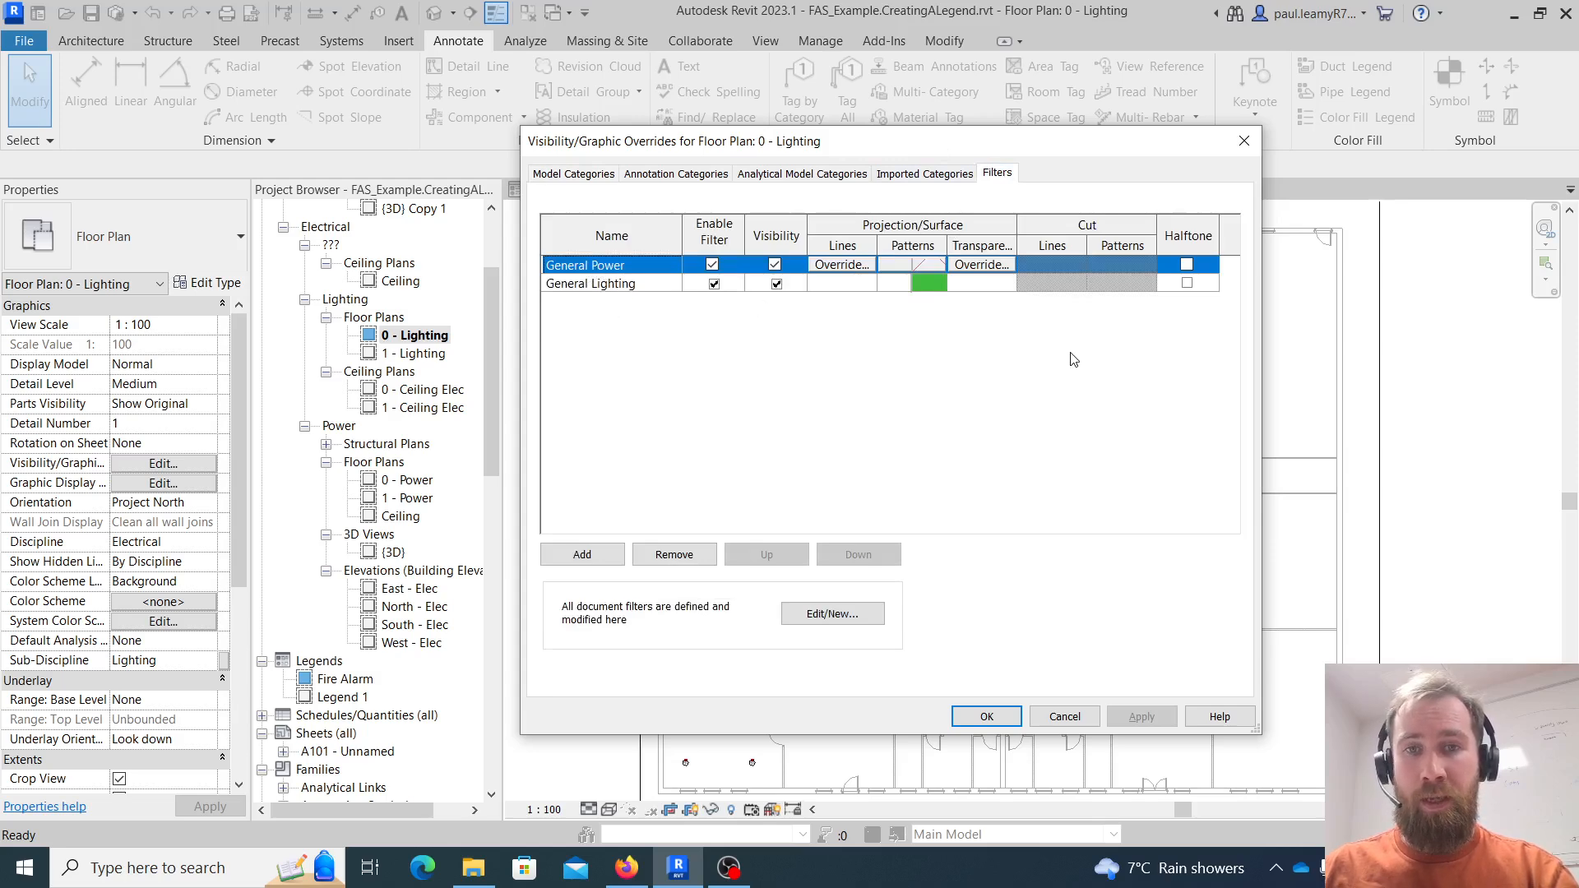
left_click(816, 615)
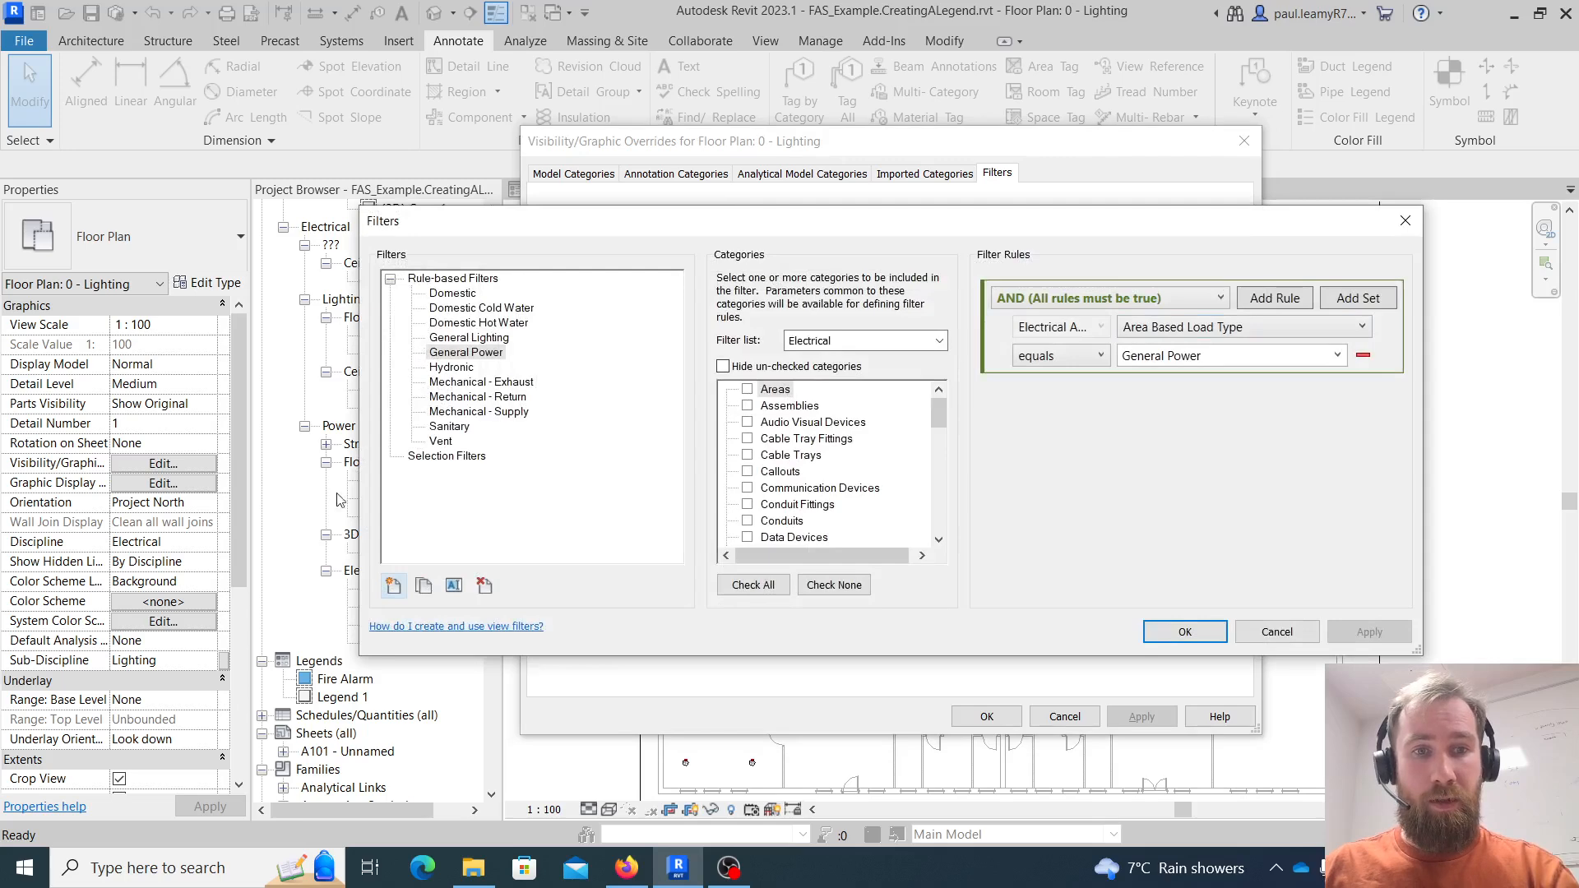
left_click(394, 588)
type("Fi")
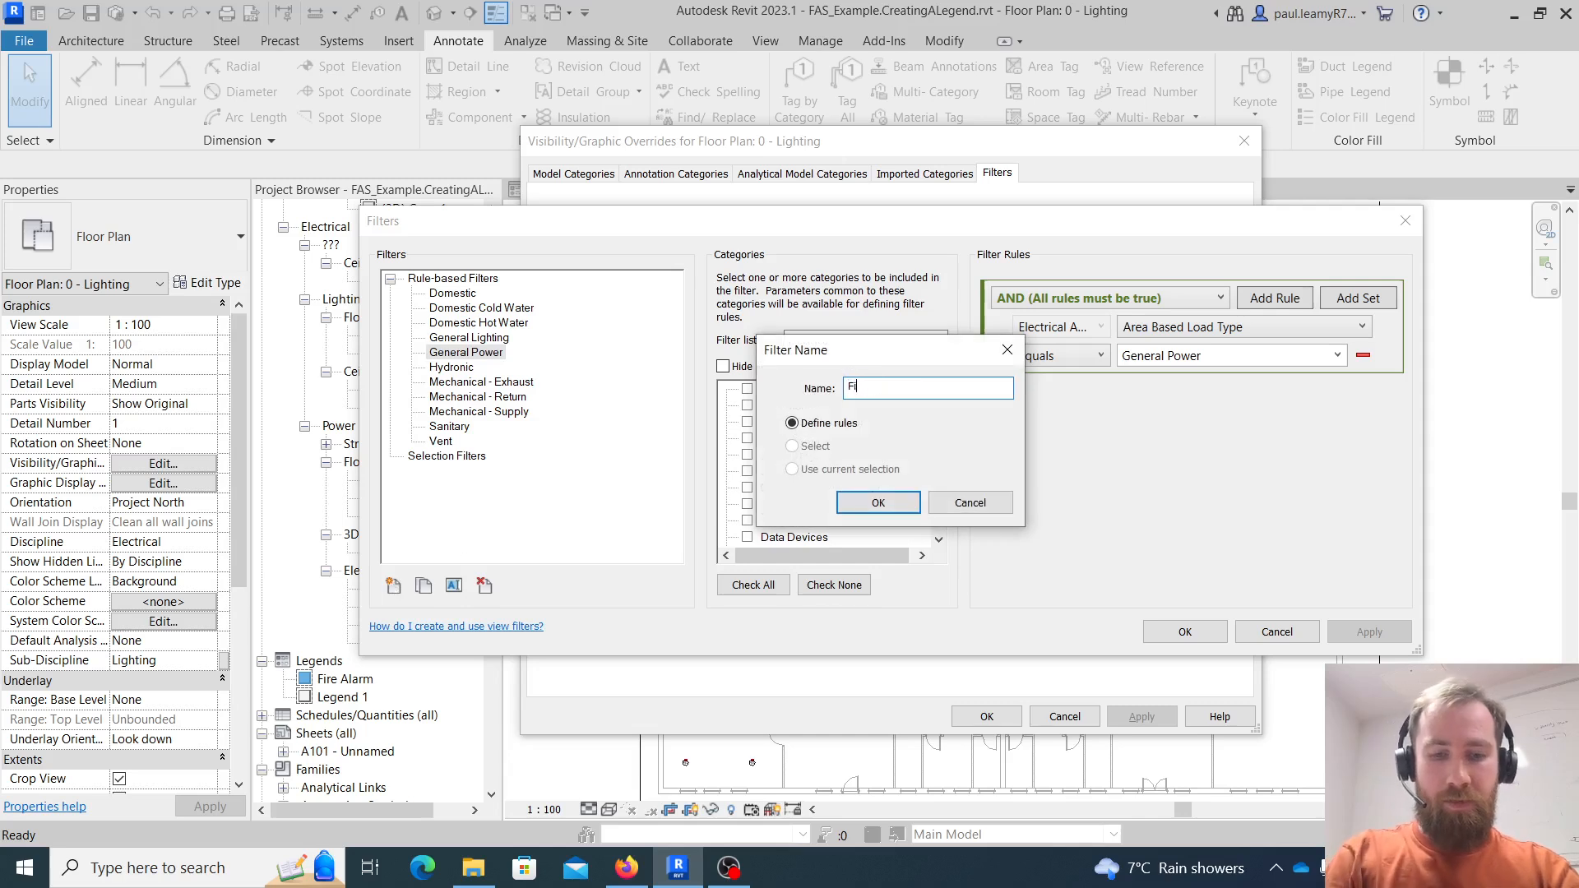
type("re Alarm")
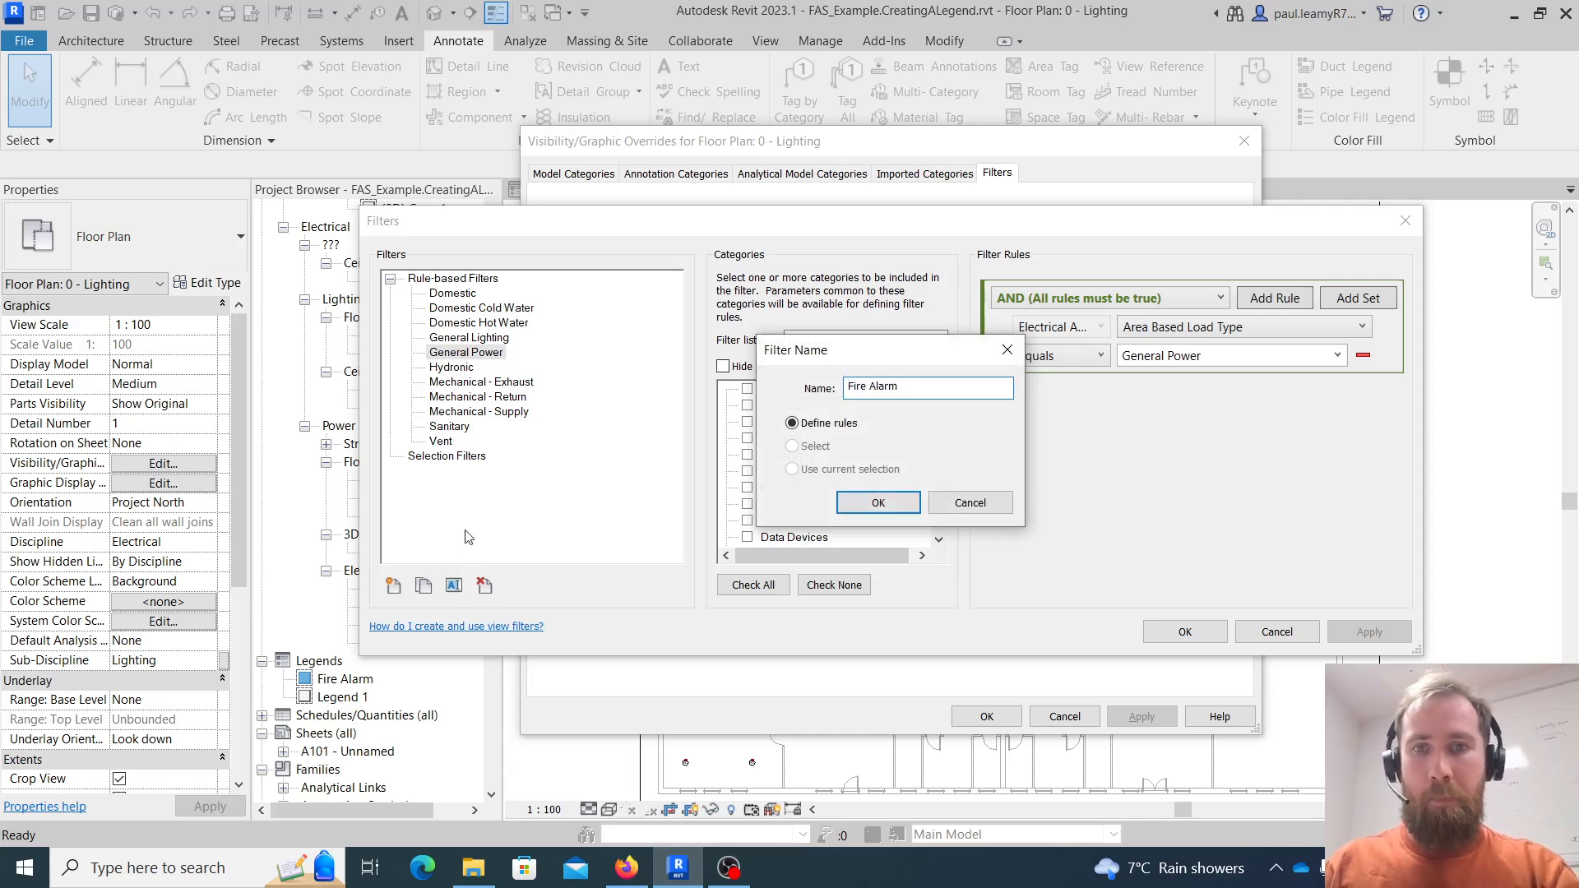
left_click(877, 504)
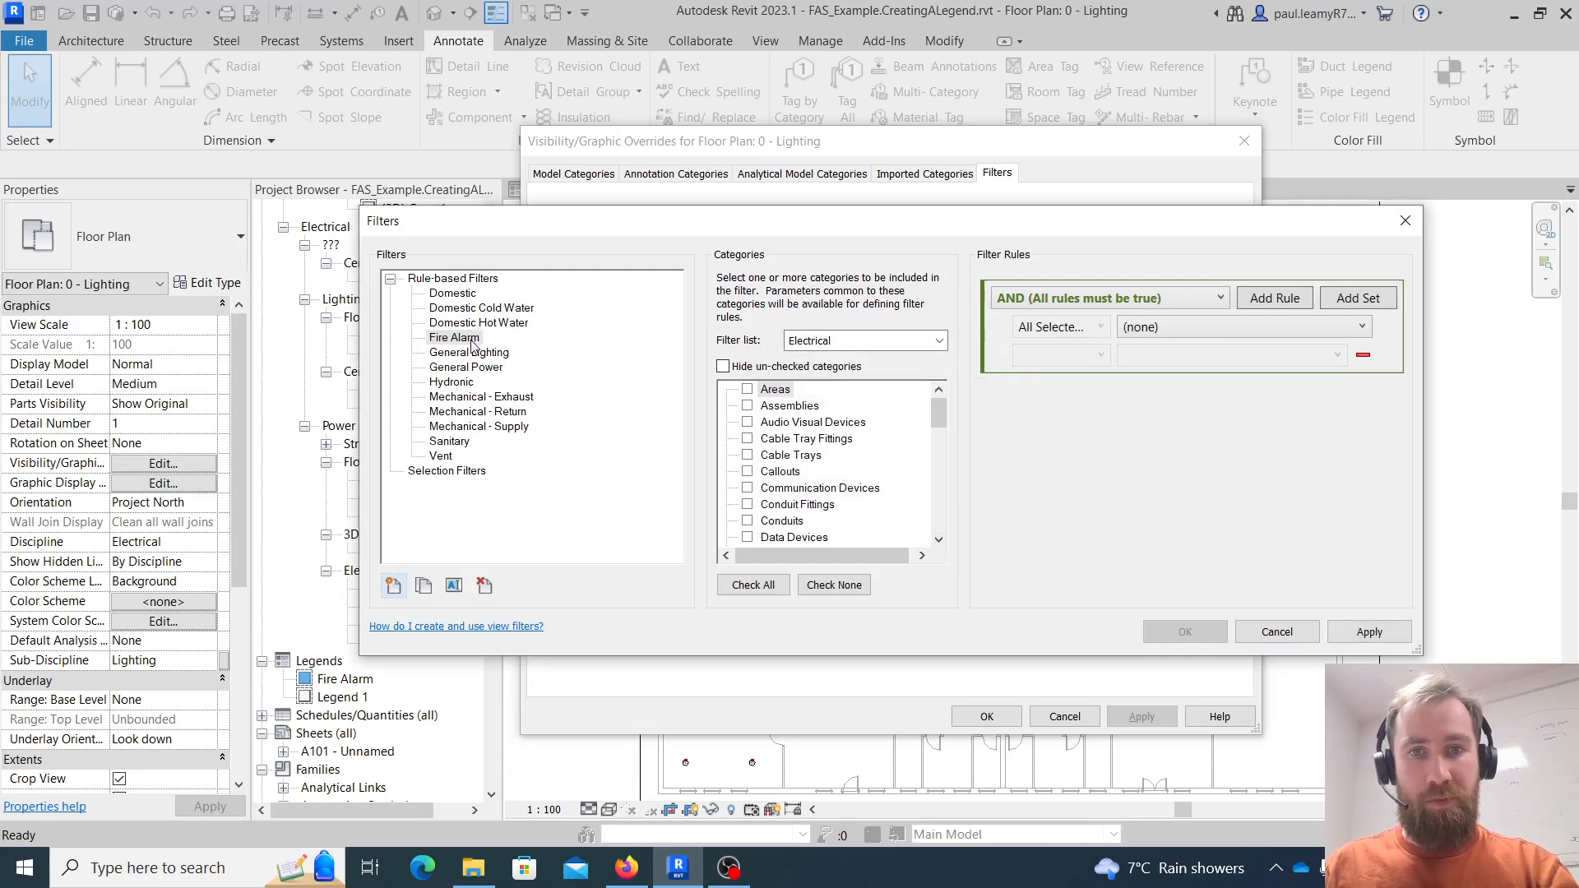
Include the Fire Alarm Devices and Fire Protection categories in the Fire Alarm filter and save it
left_click(938, 341)
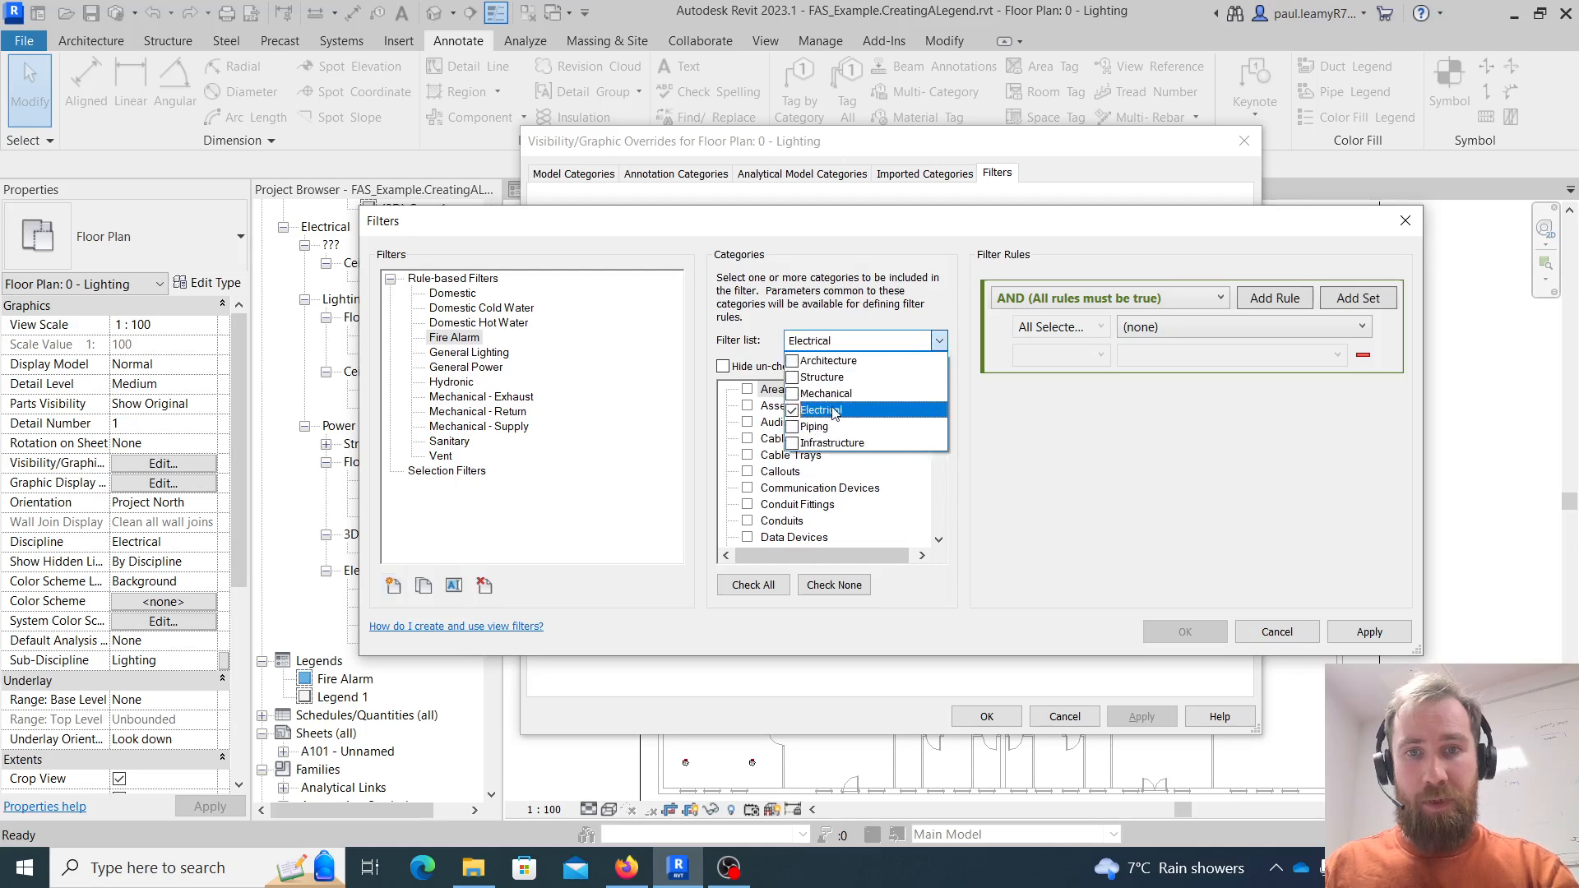
left_click(972, 353)
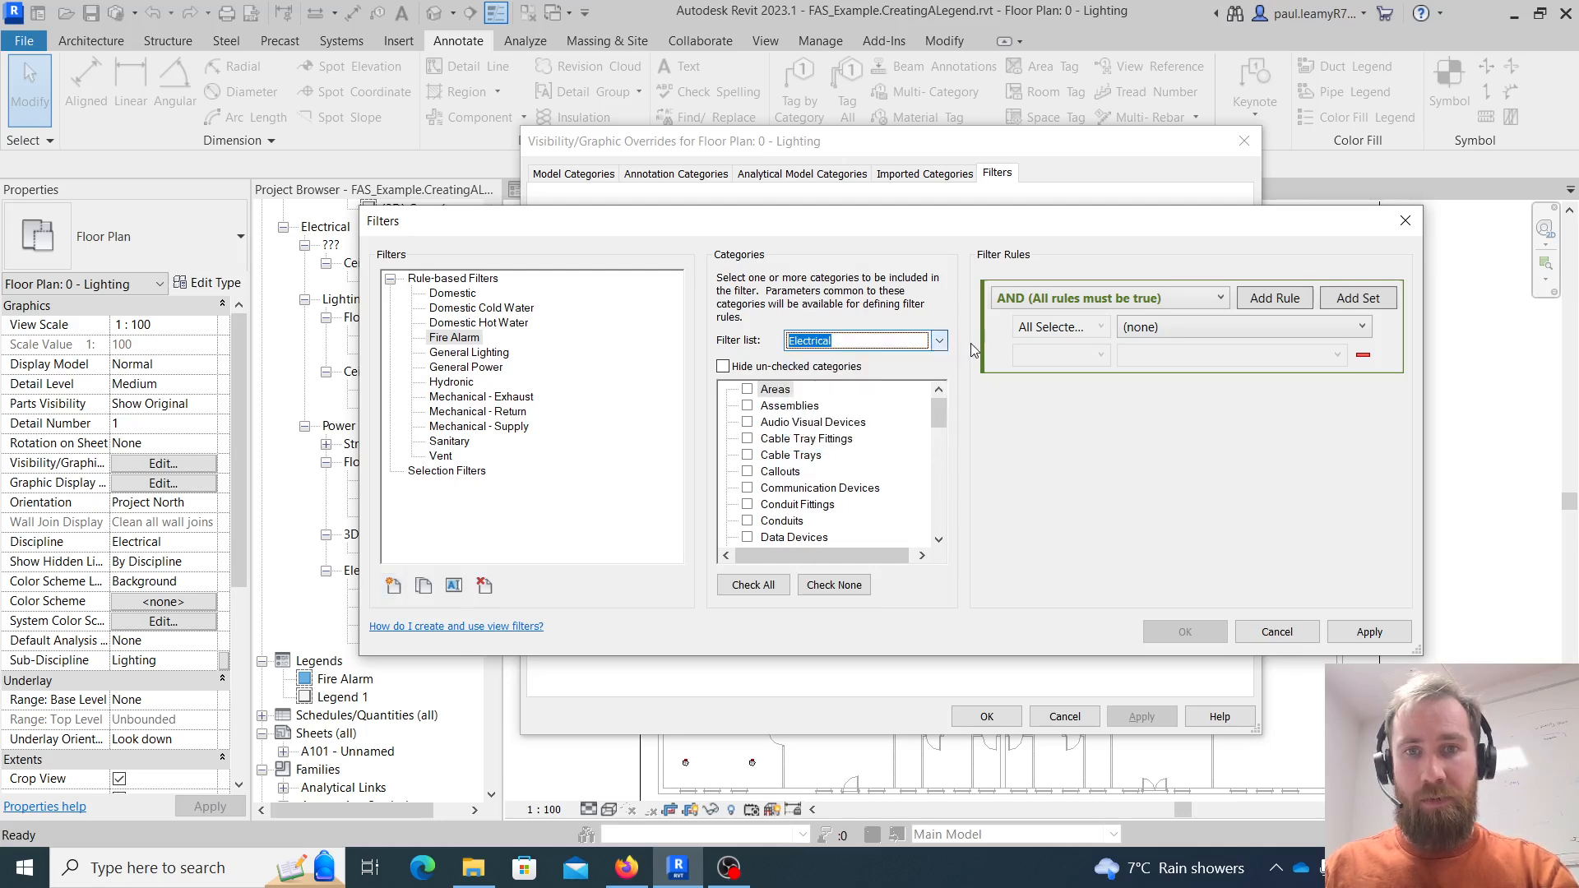
scroll(761, 493, "down", 5)
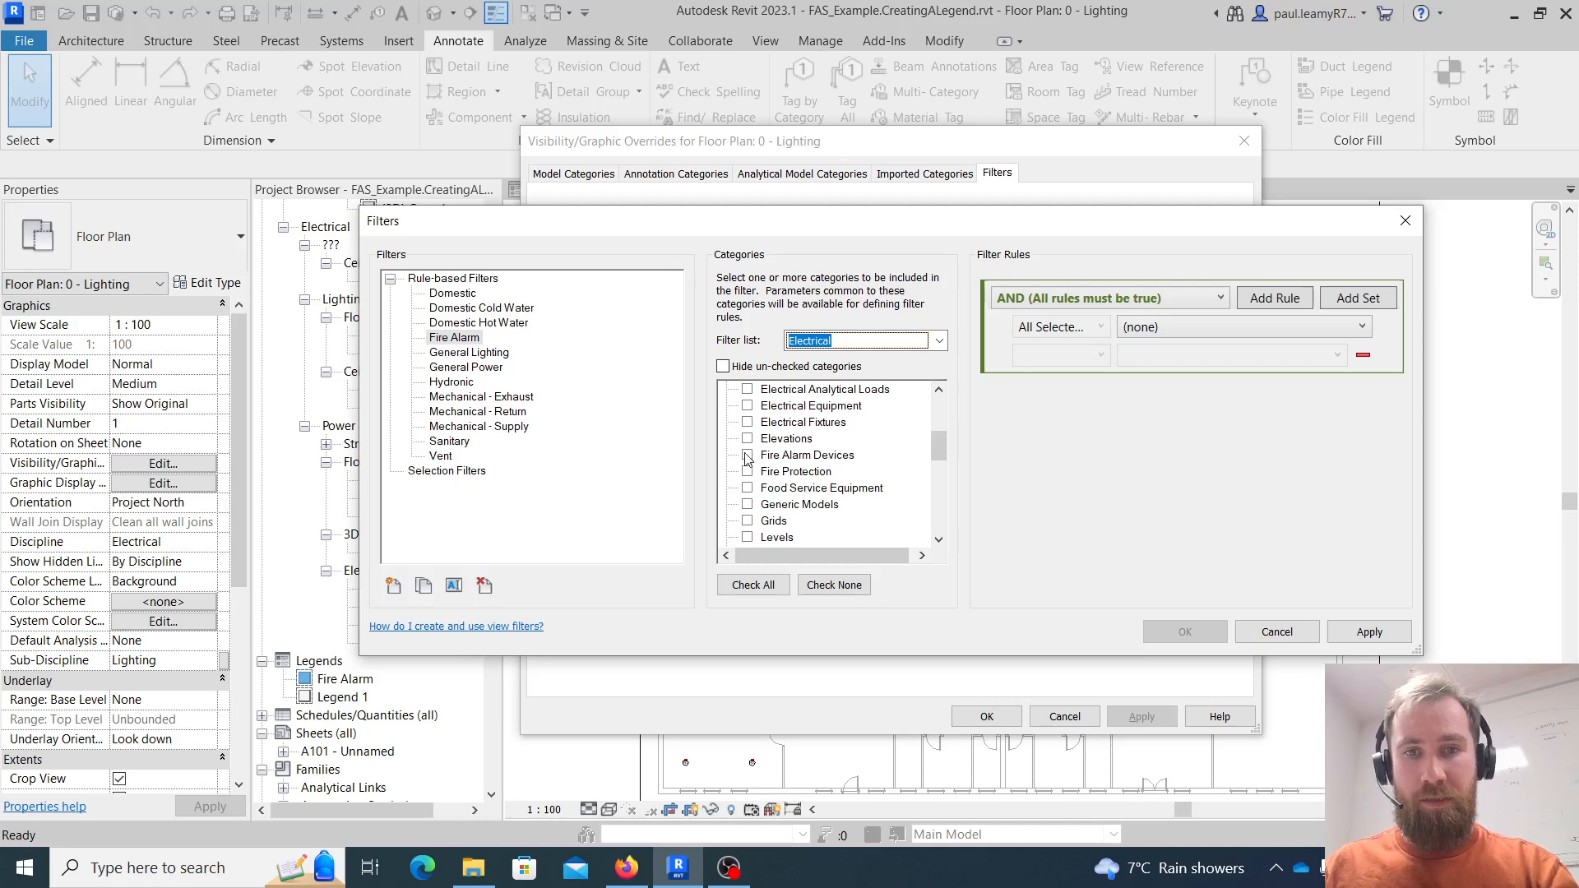
left_click(748, 456)
left_click(747, 471)
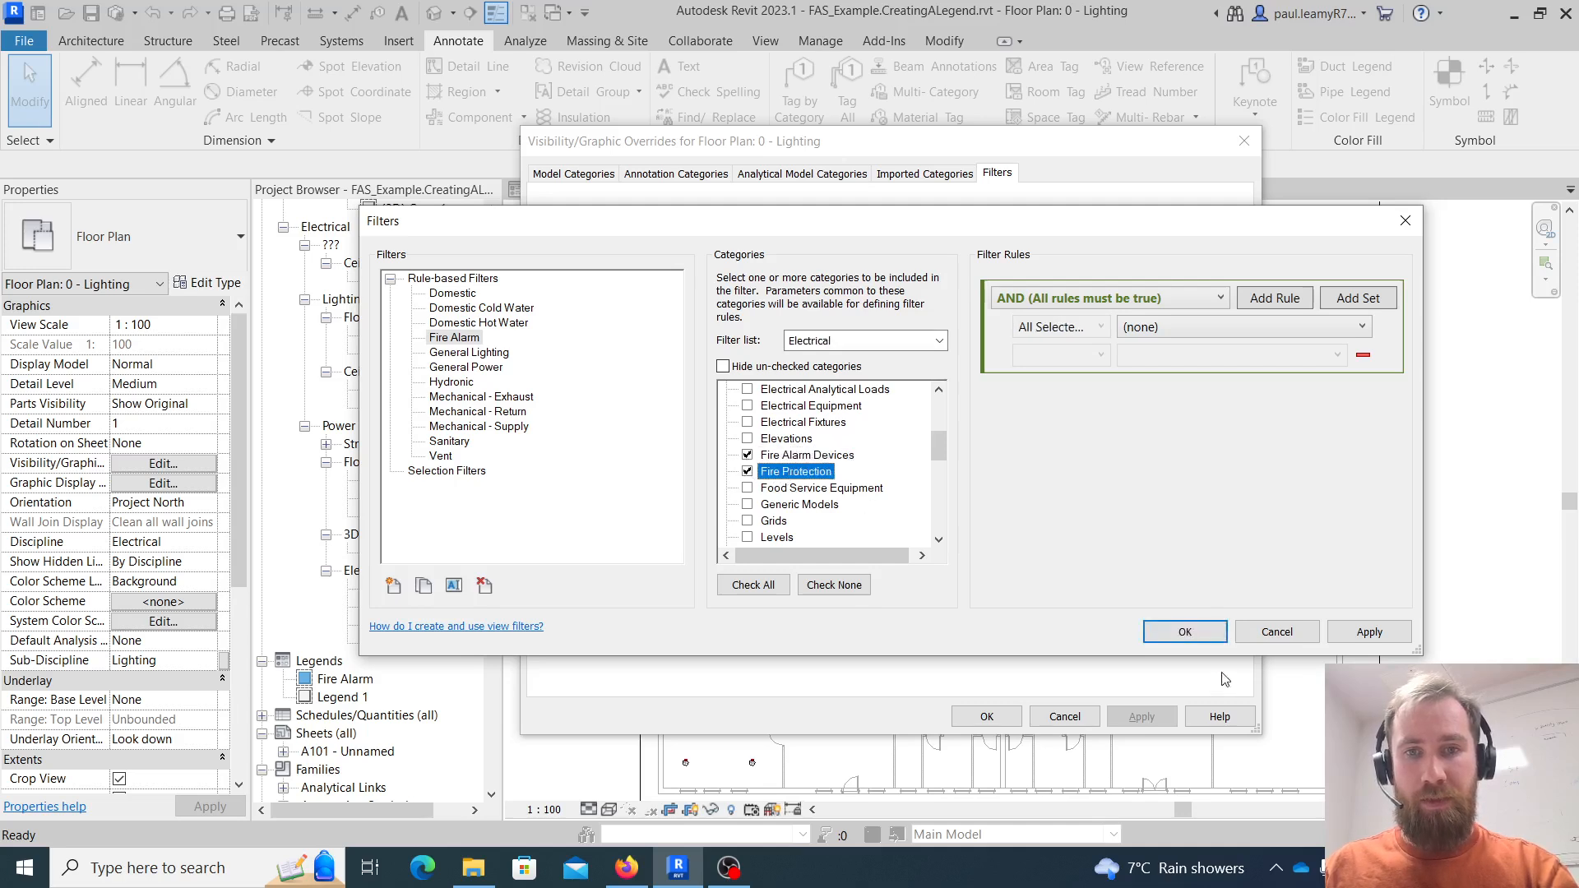
left_click(1369, 631)
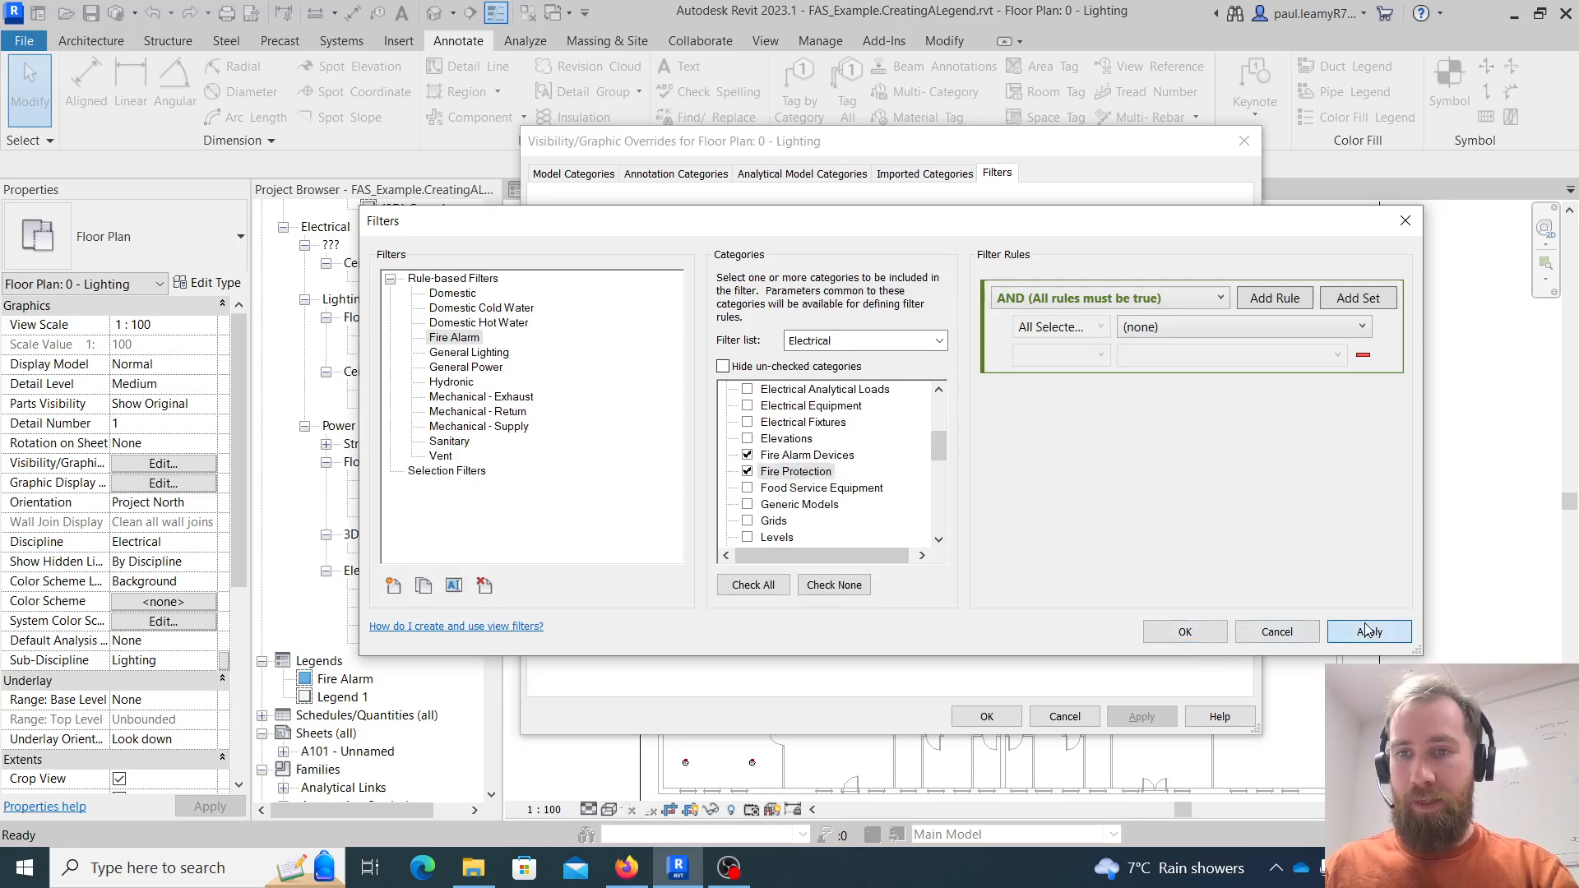
left_click(1185, 631)
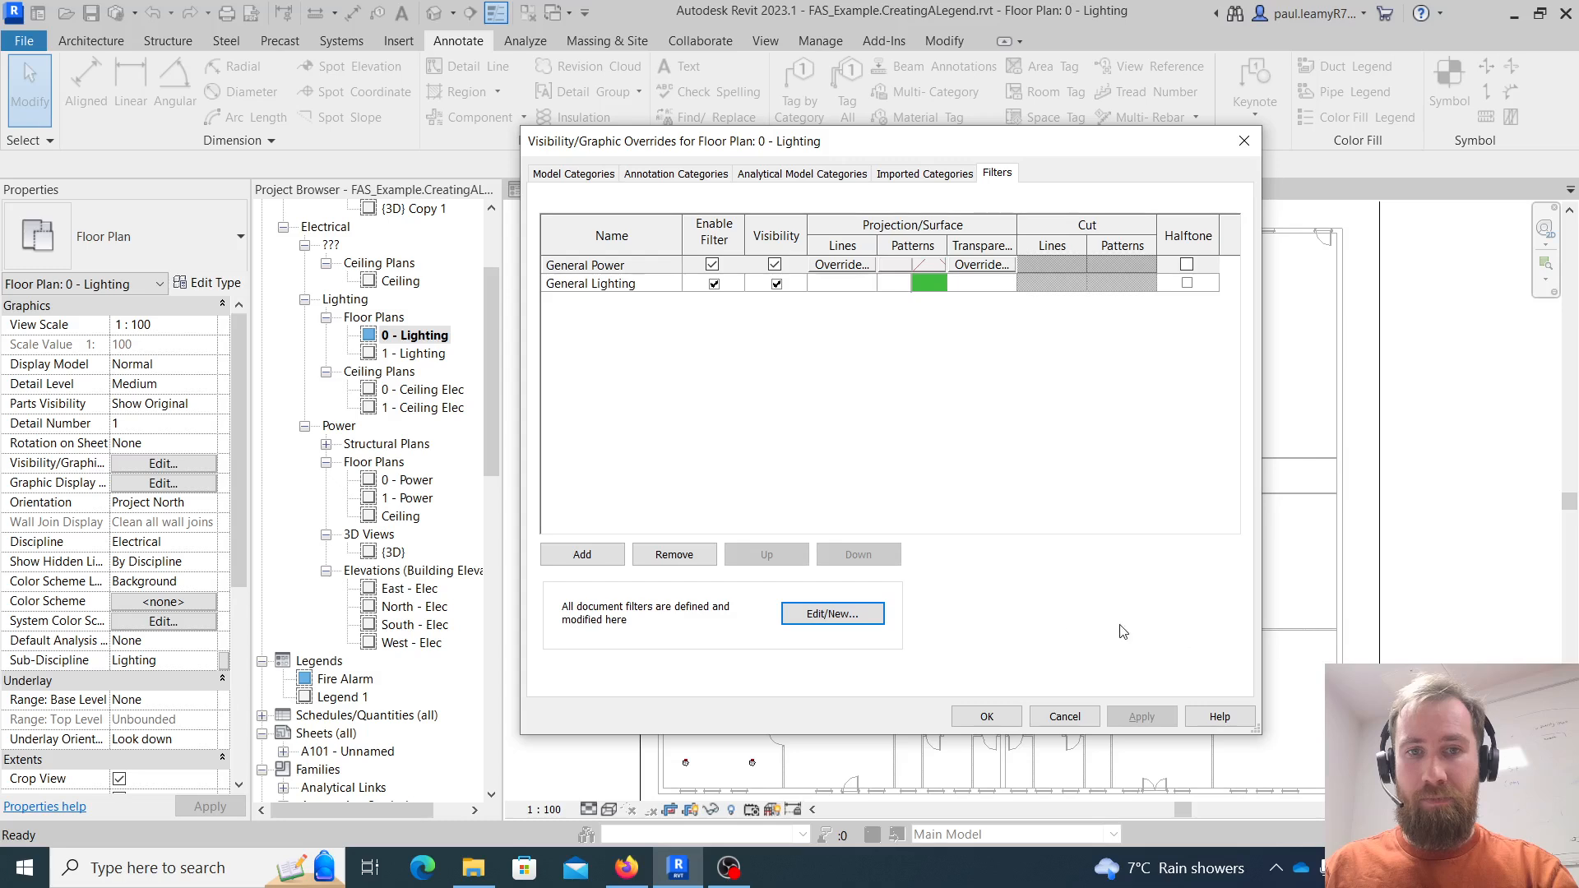
Add the Fire Alarm filter to the view filters of the 0 - Lighting plan
left_click(578, 557)
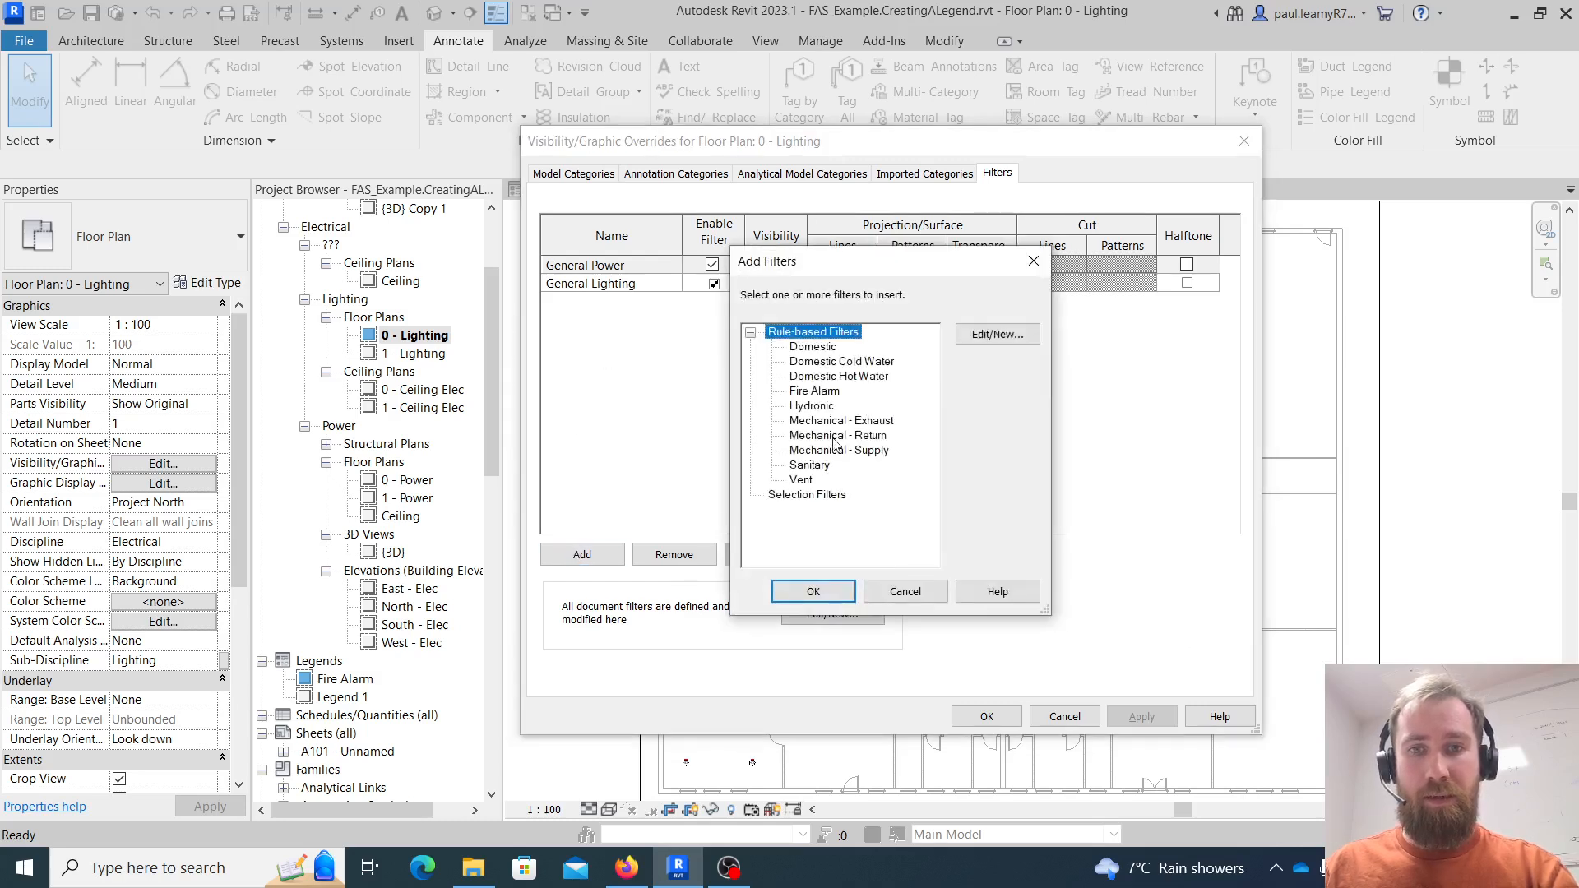
left_click(812, 391)
left_click(839, 592)
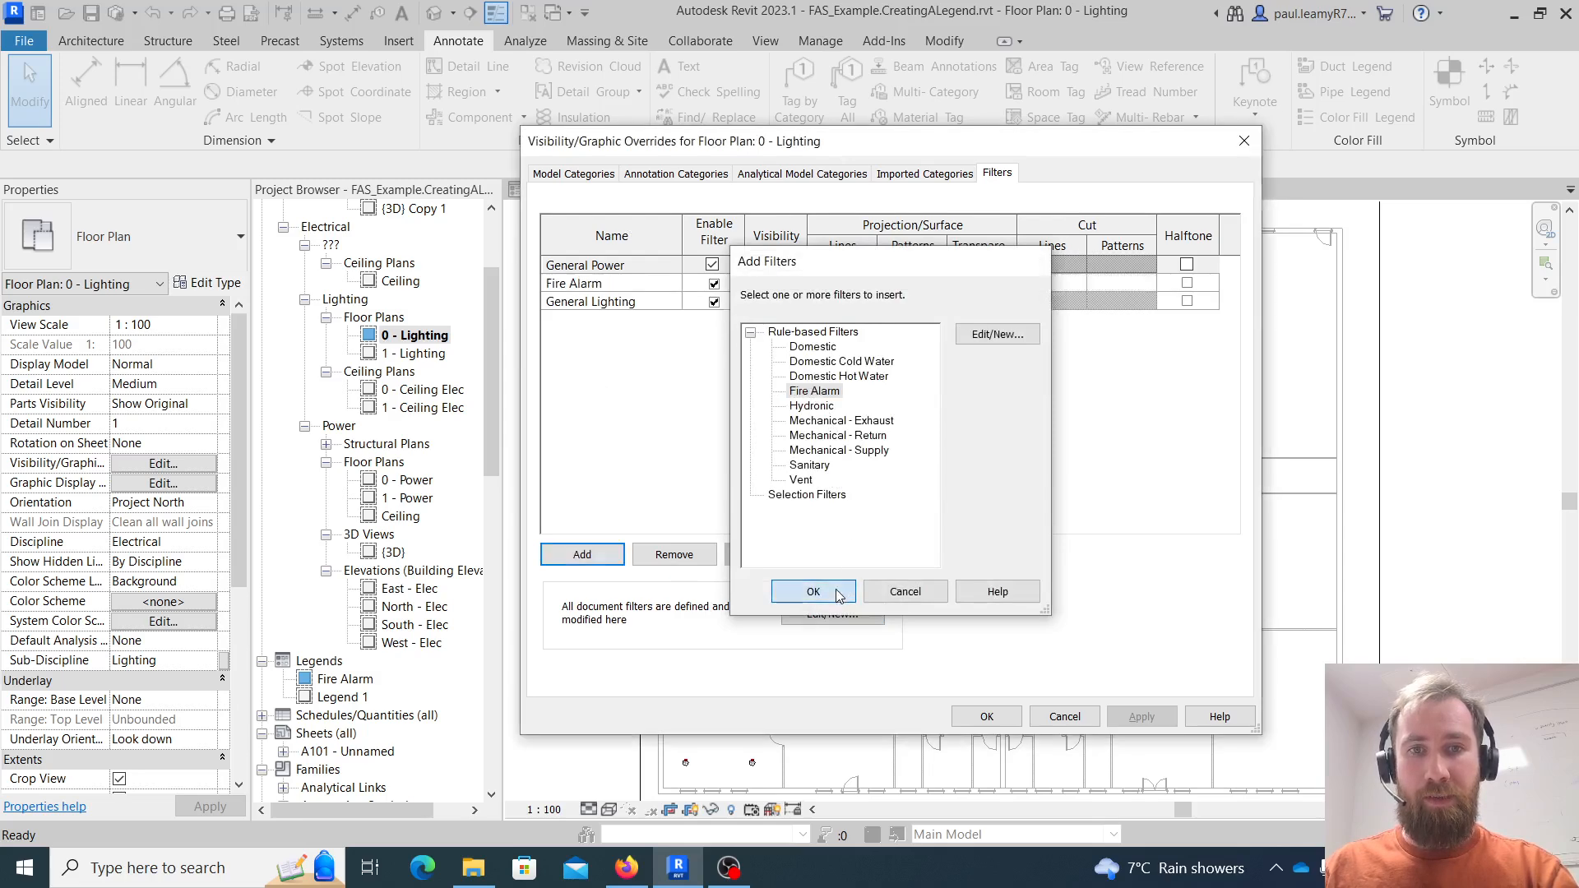
Override the Fire Alarm filter's projection line colour with Red and apply it to the 0 - Lighting plan
left_click(581, 285)
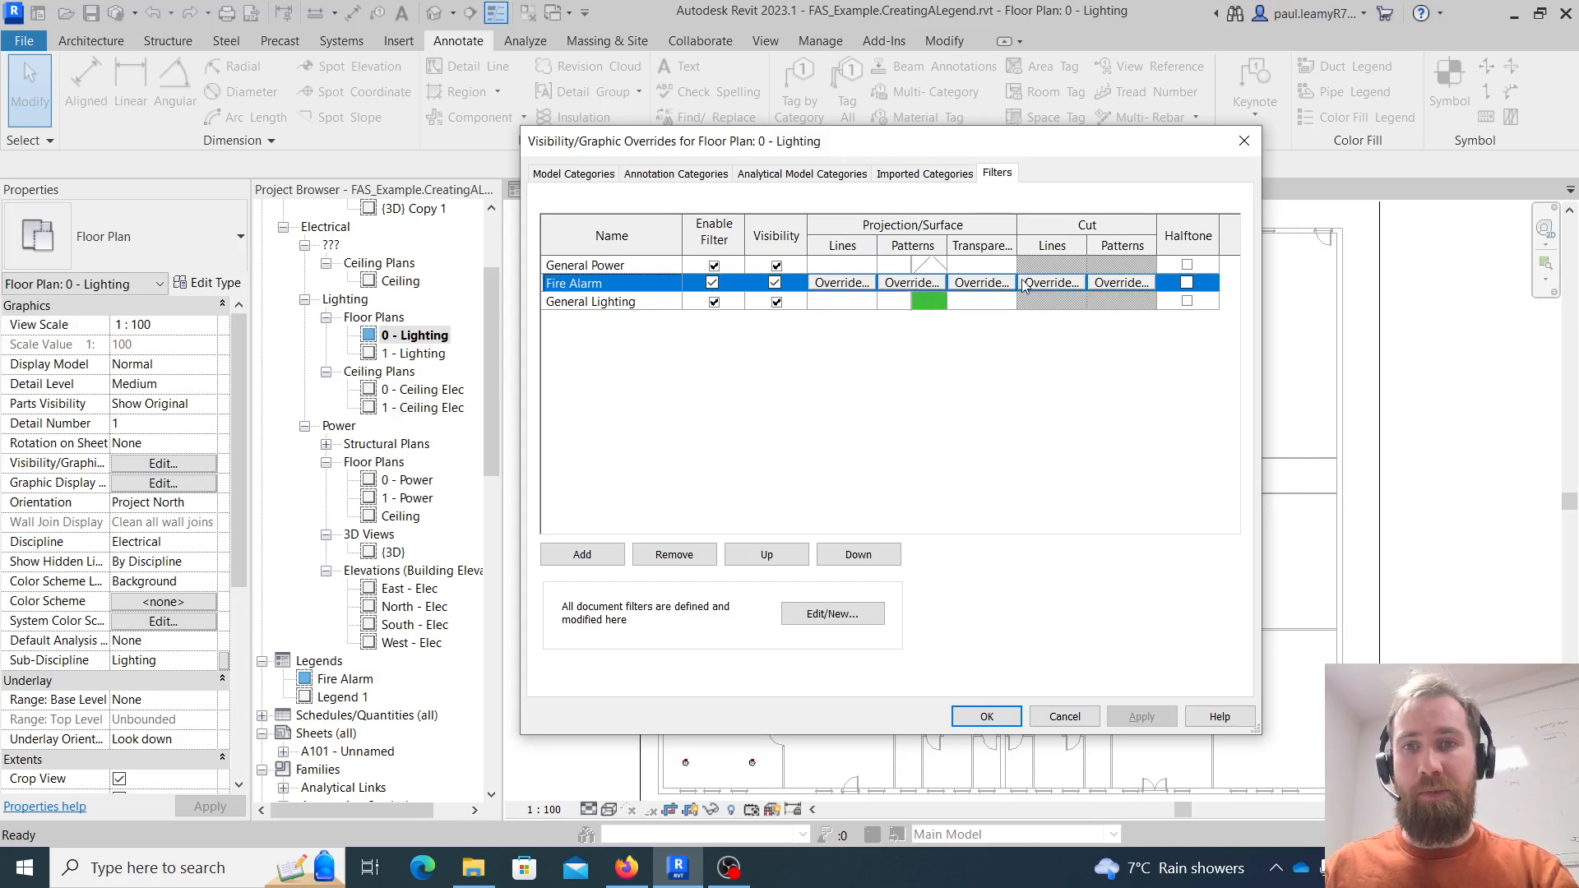
left_click(840, 283)
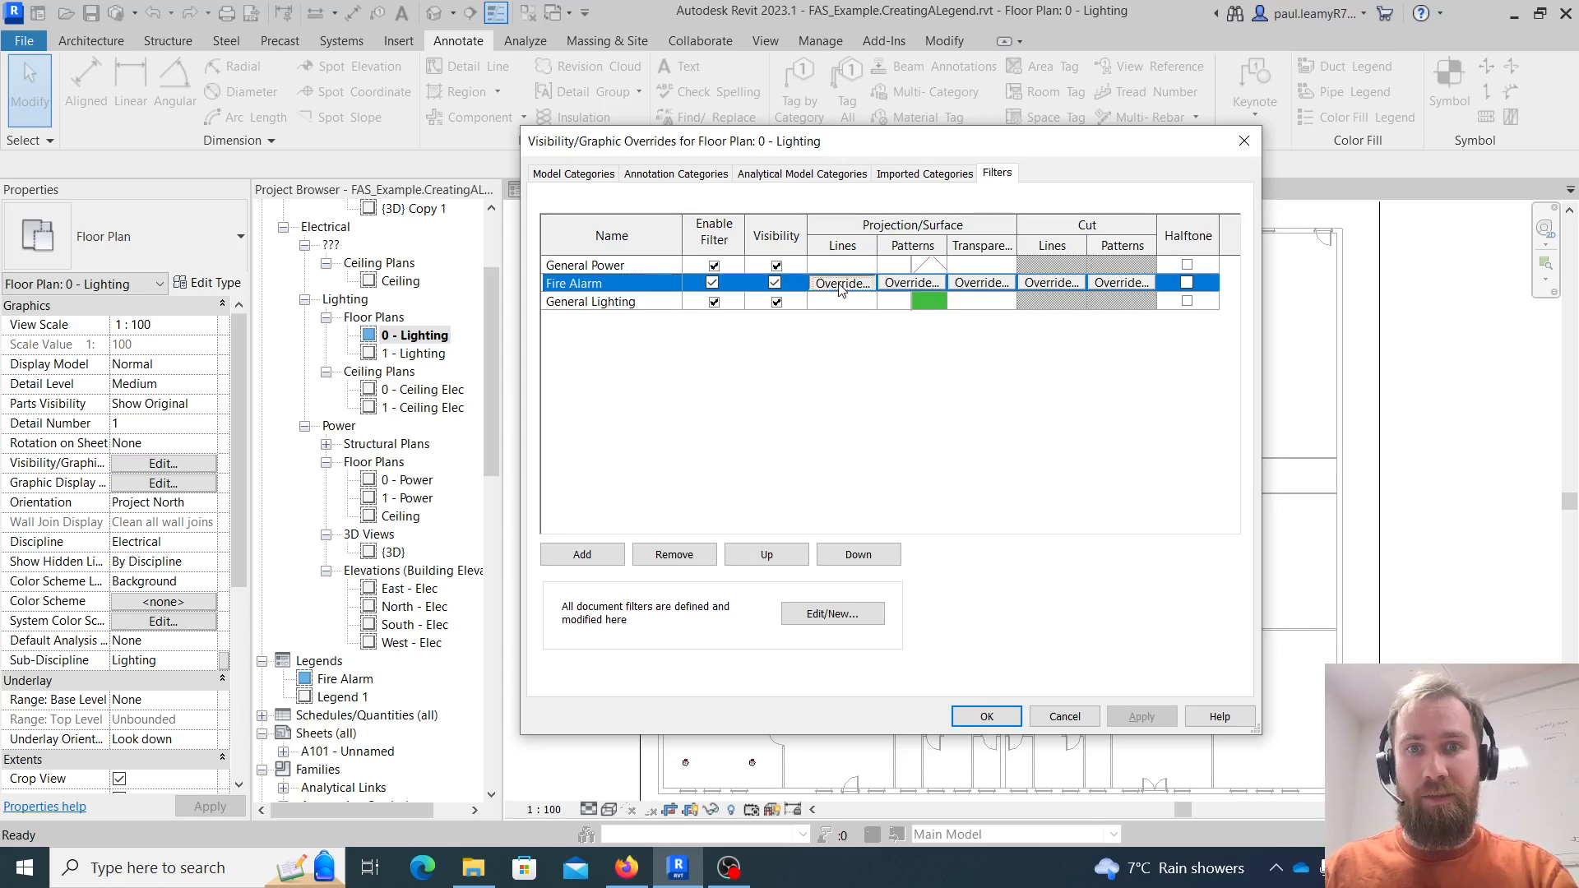
left_click(933, 440)
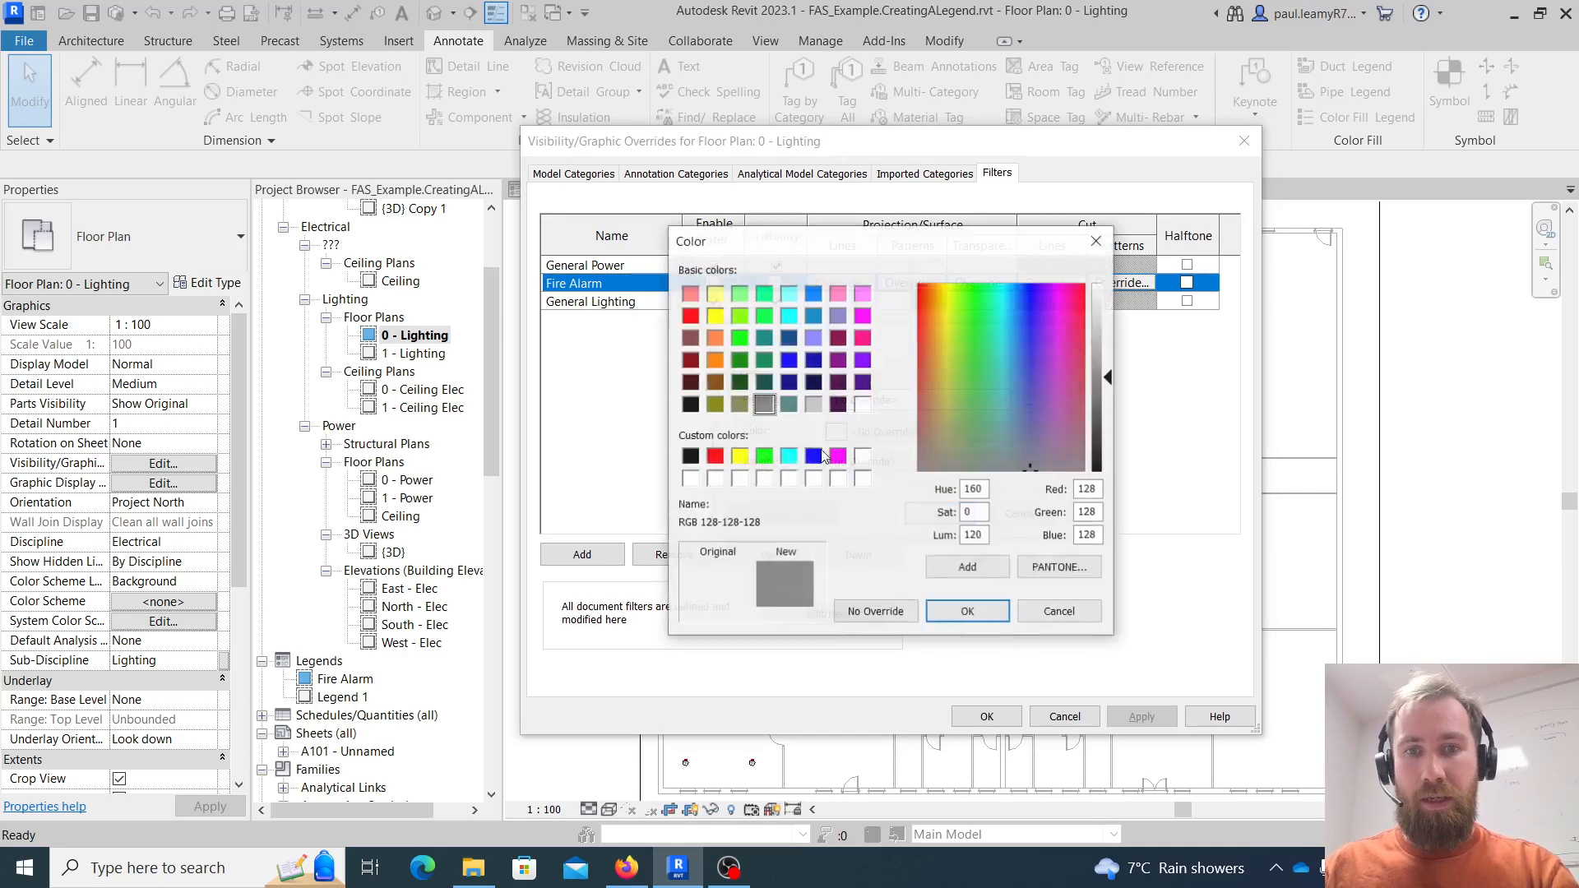
left_click(715, 456)
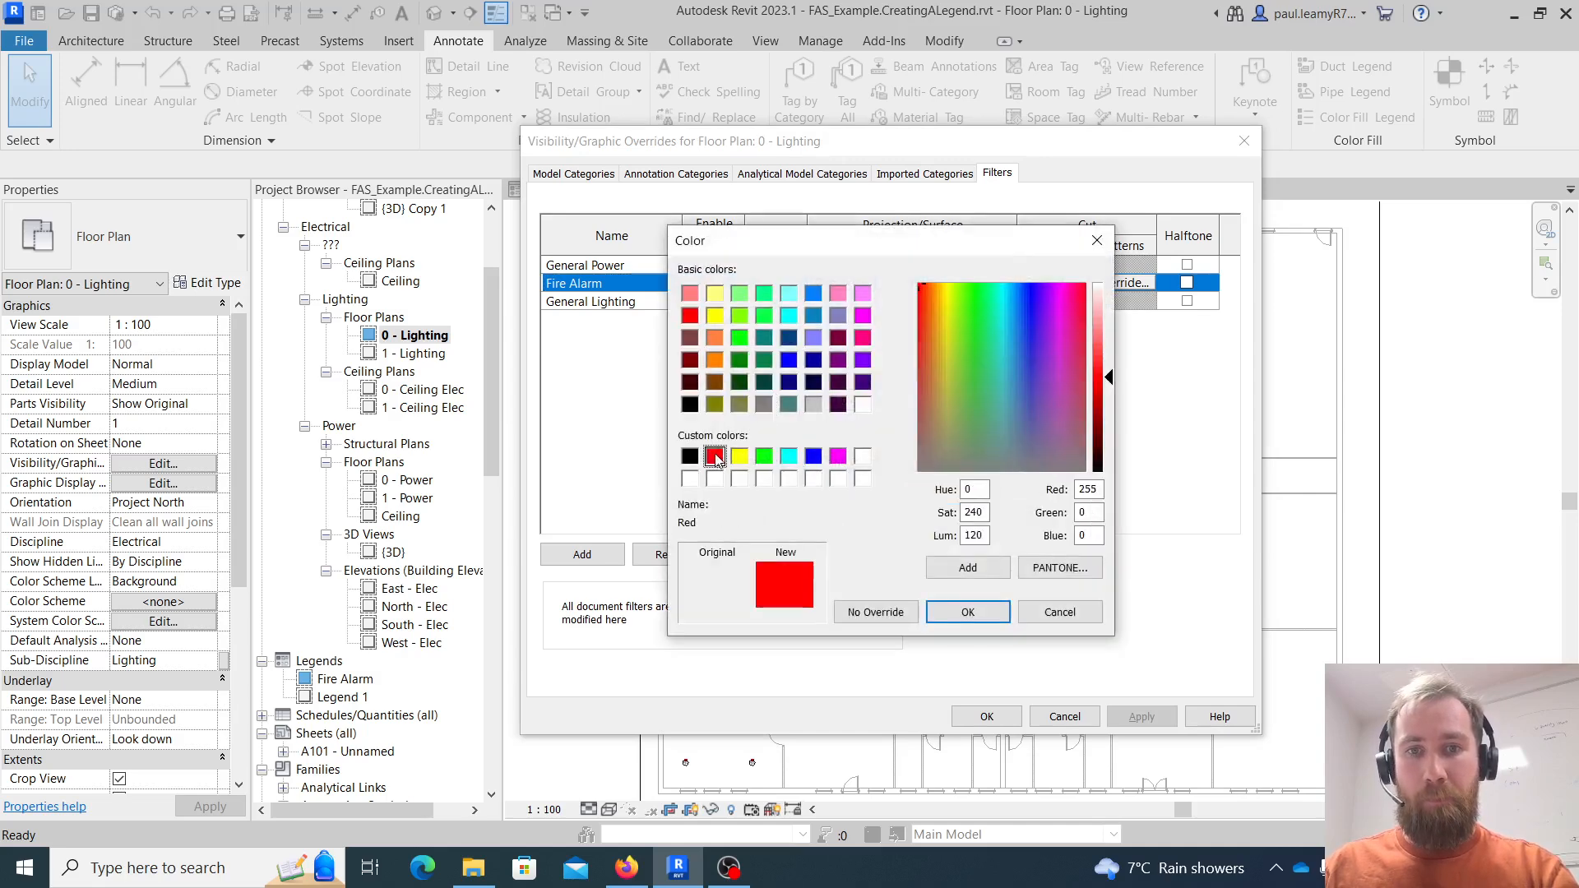
left_click(968, 612)
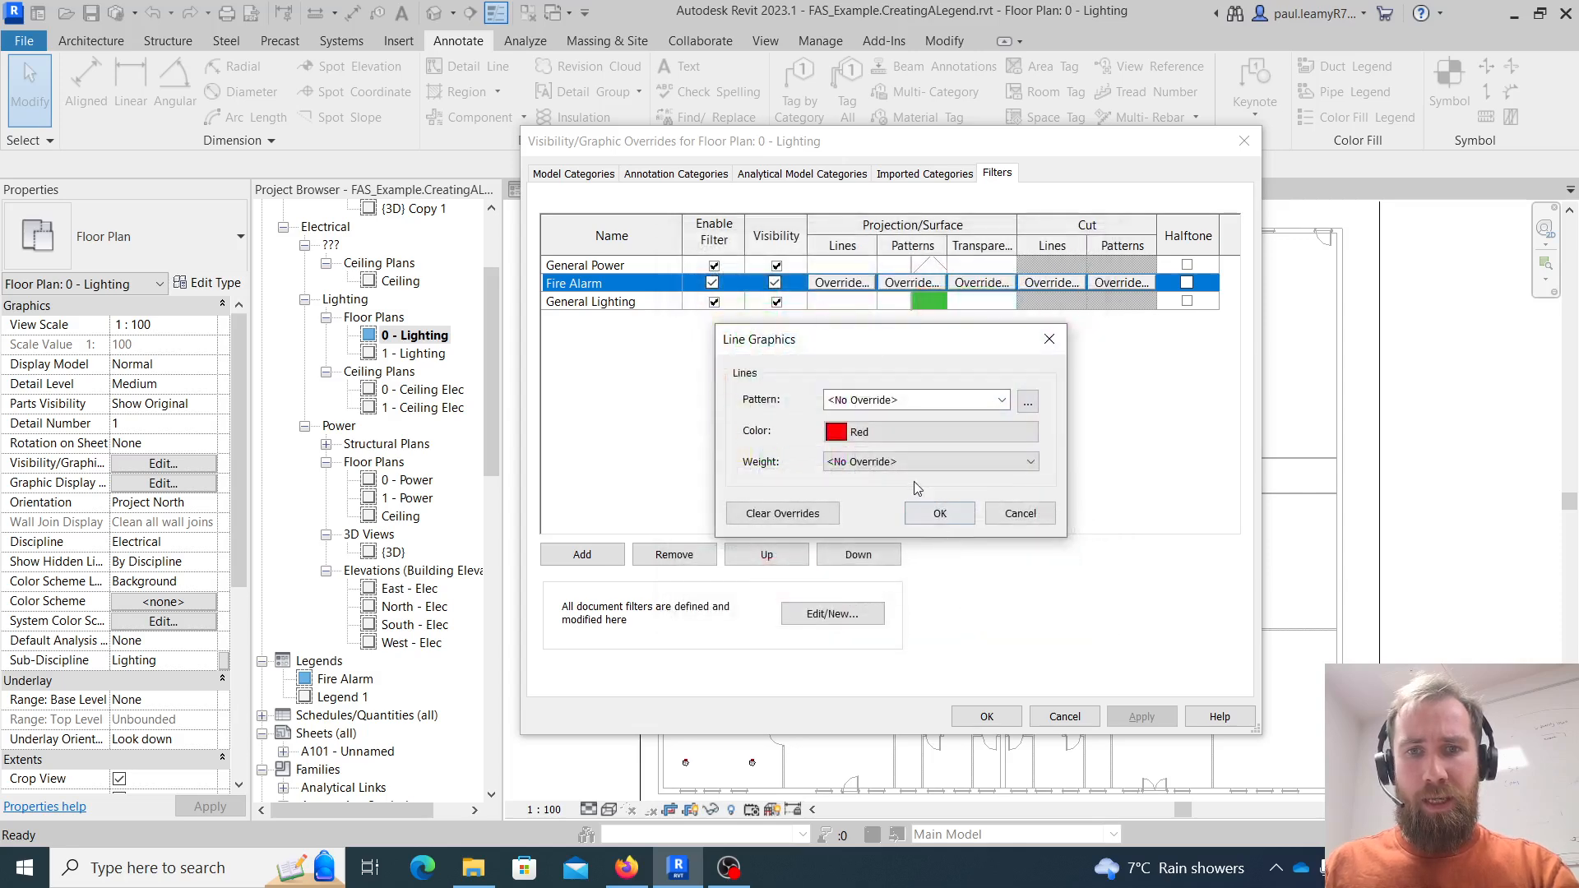
left_click(940, 513)
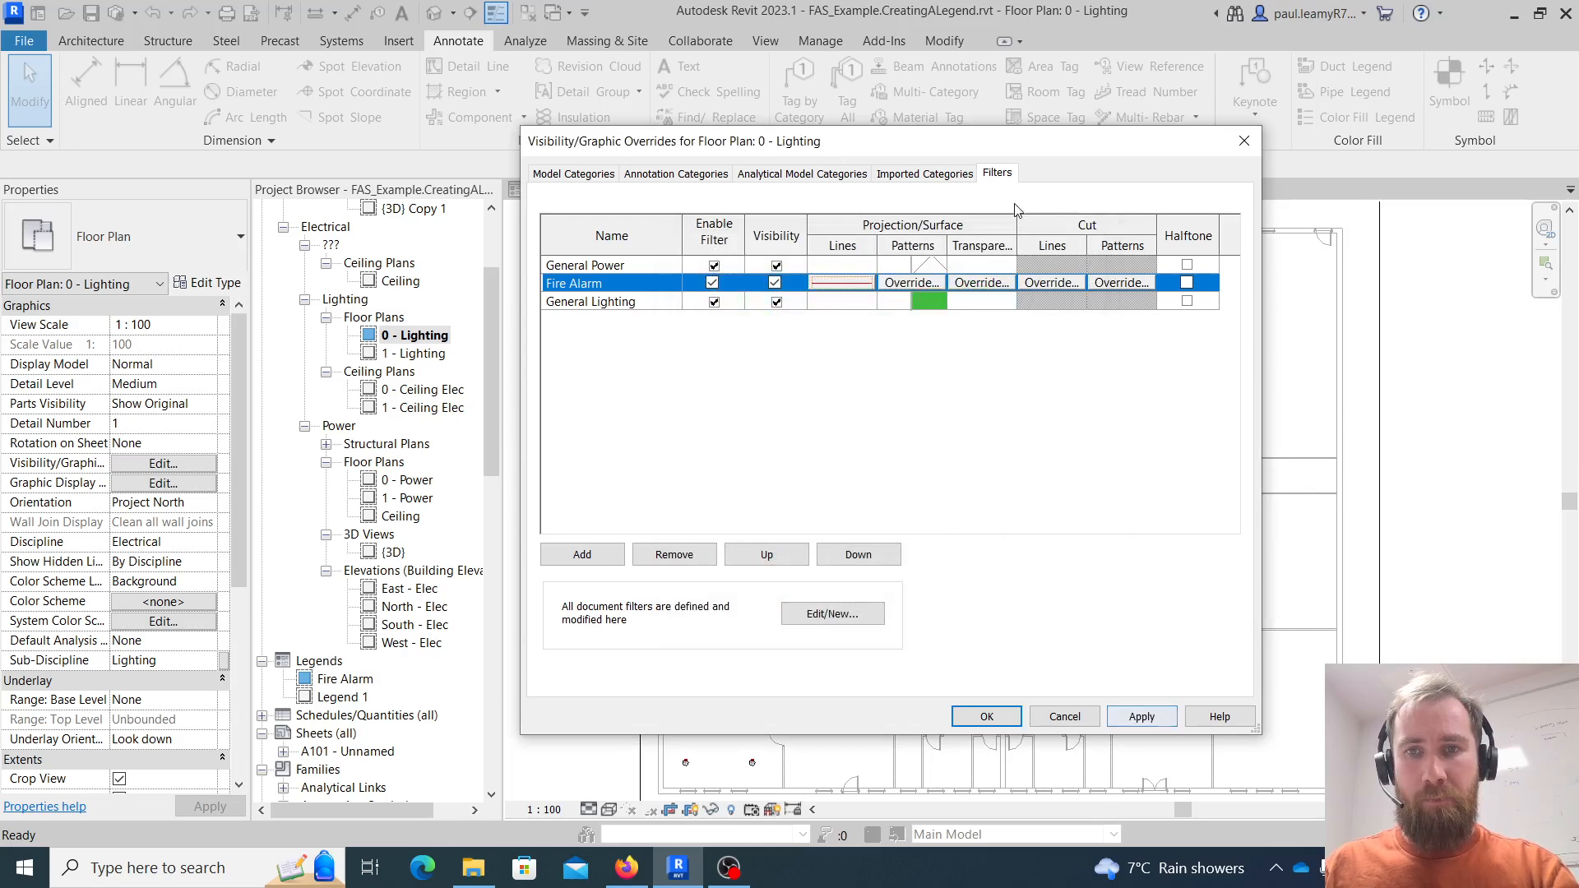
left_click_drag(1022, 152, 417, 35)
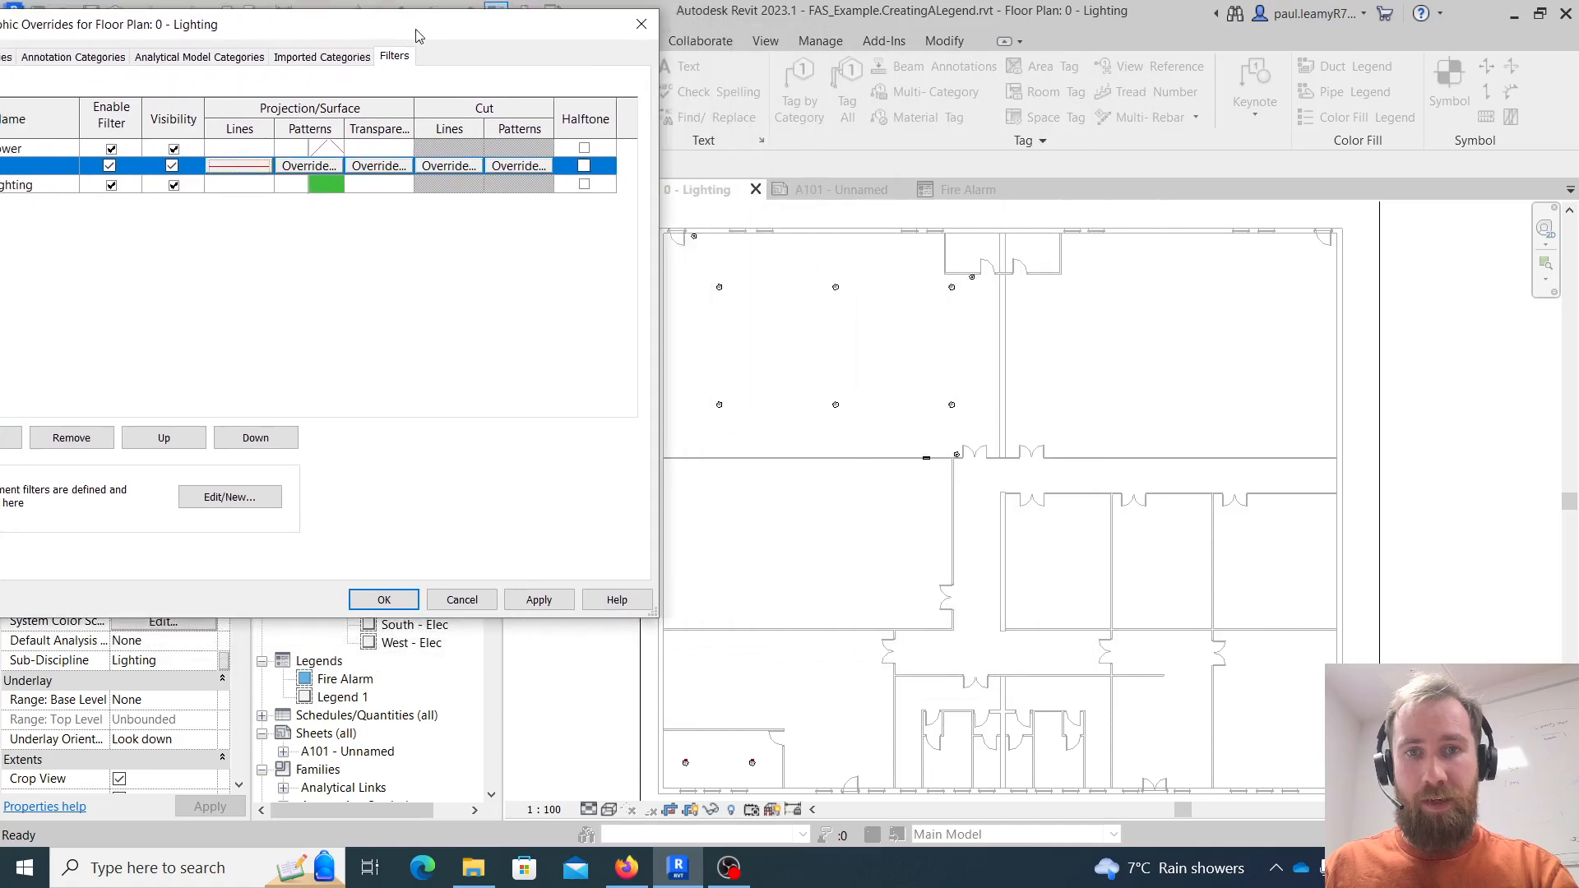
left_click(540, 600)
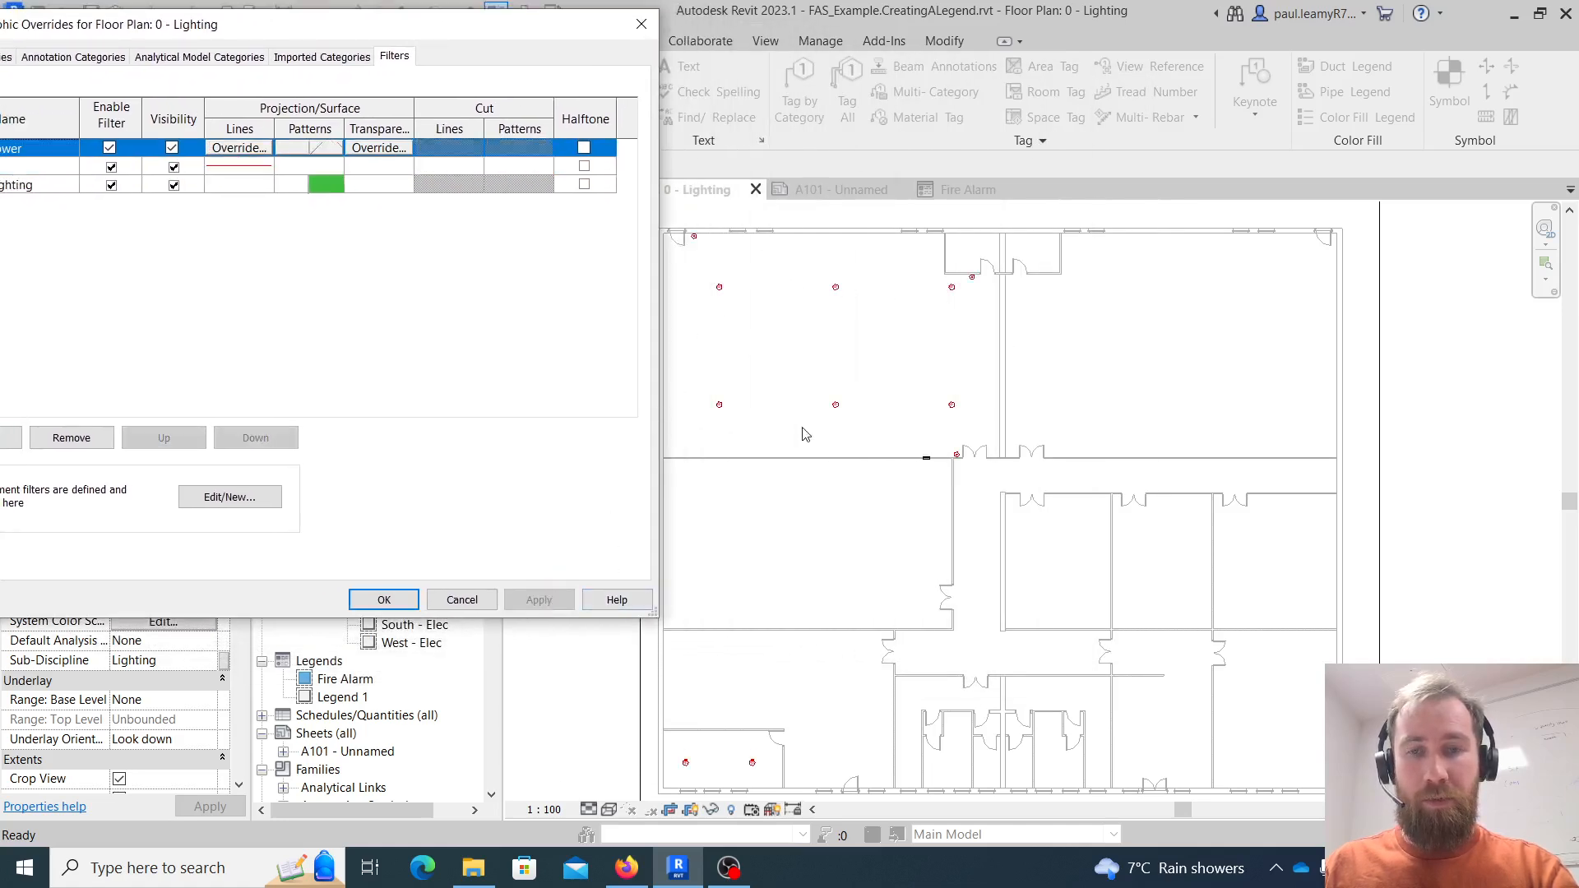
left_click(386, 600)
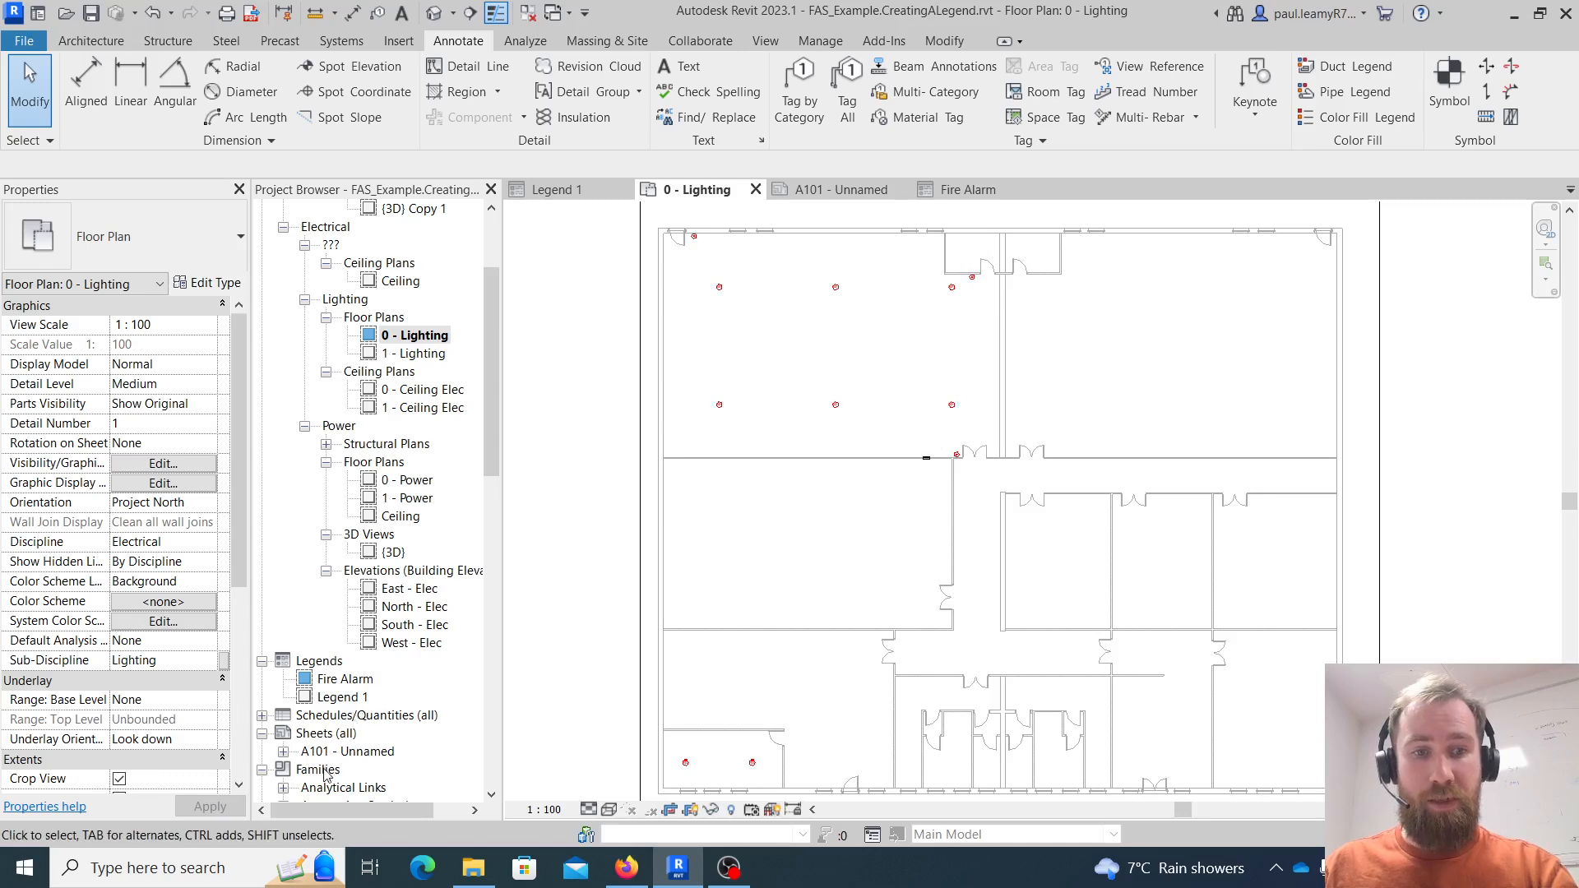
Open sheet A101 - Unnamed and inspect the fire alarm device symbols in its floor plan viewport
left_click(283, 751)
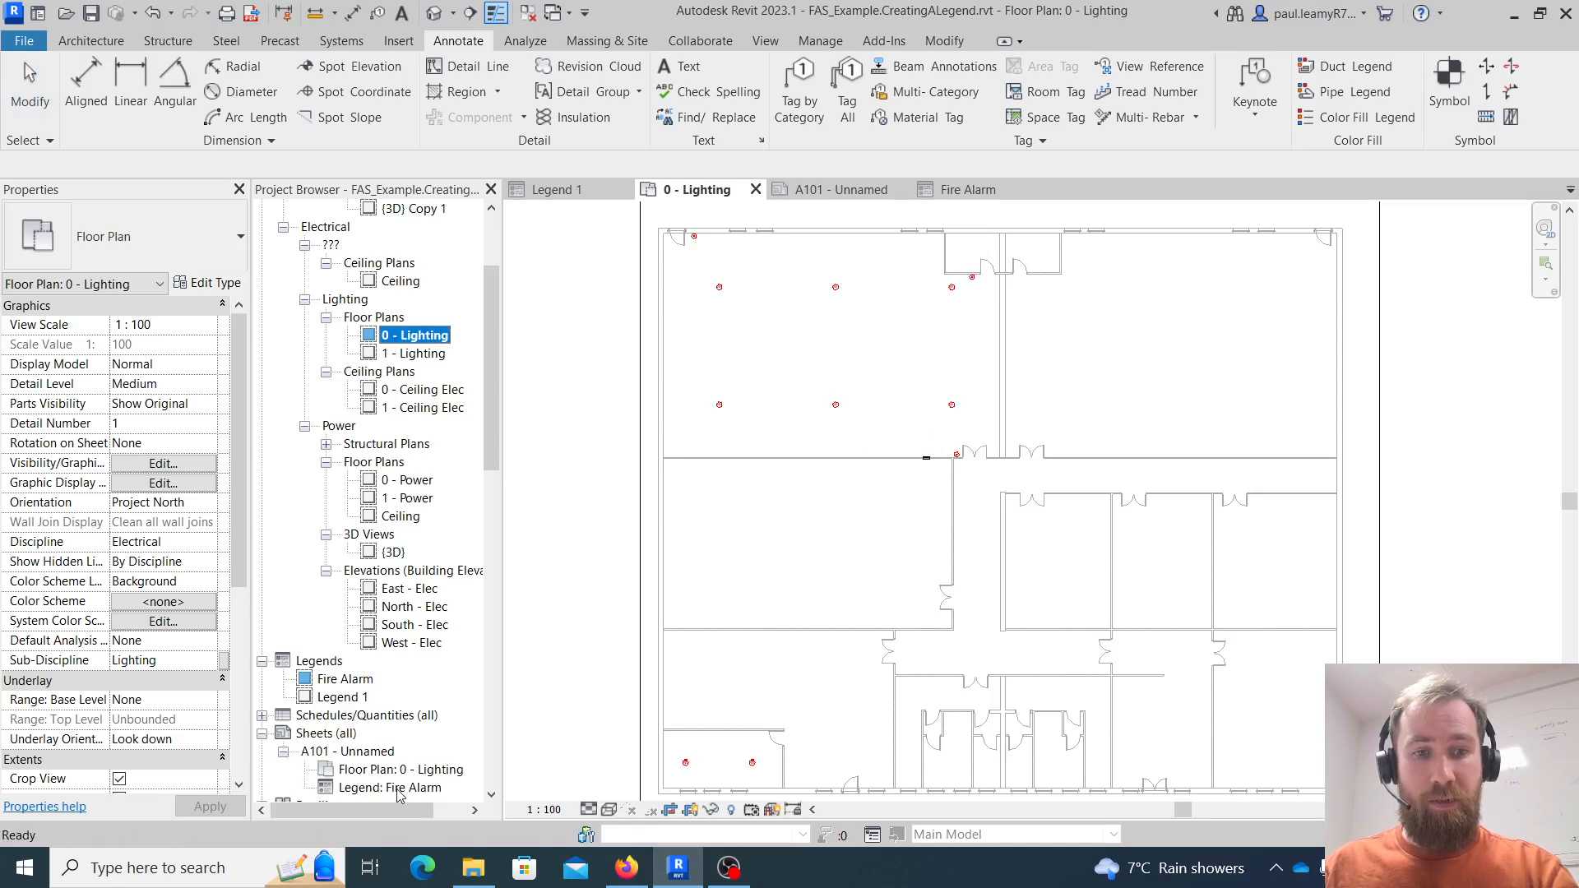
double_click(366, 752)
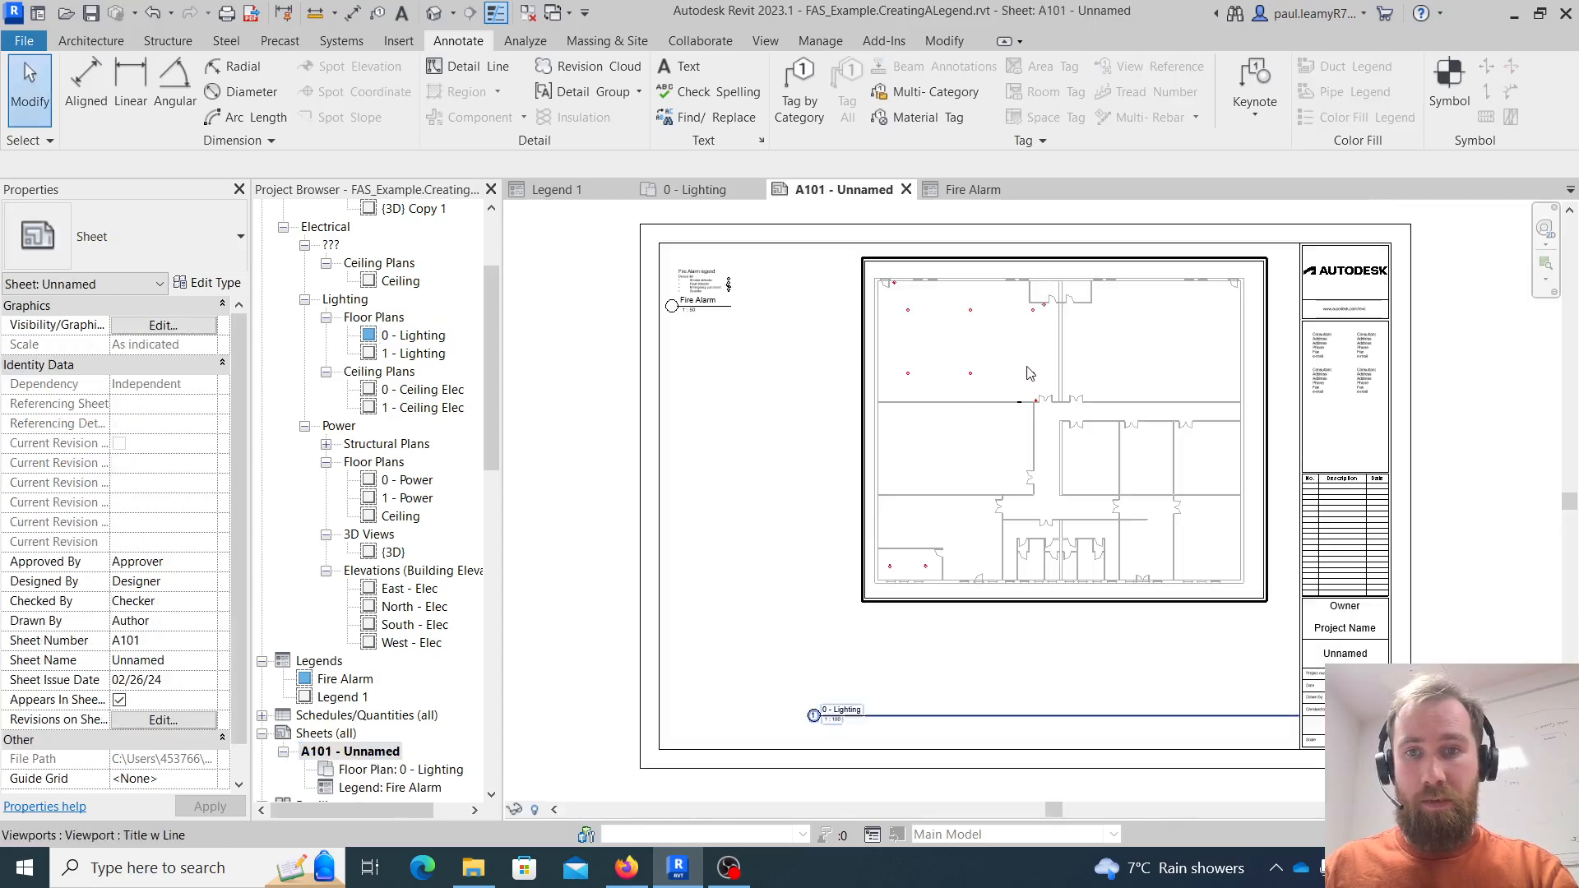
scroll(1029, 374, "up", 6)
middle_click_drag(755, 433, 963, 576)
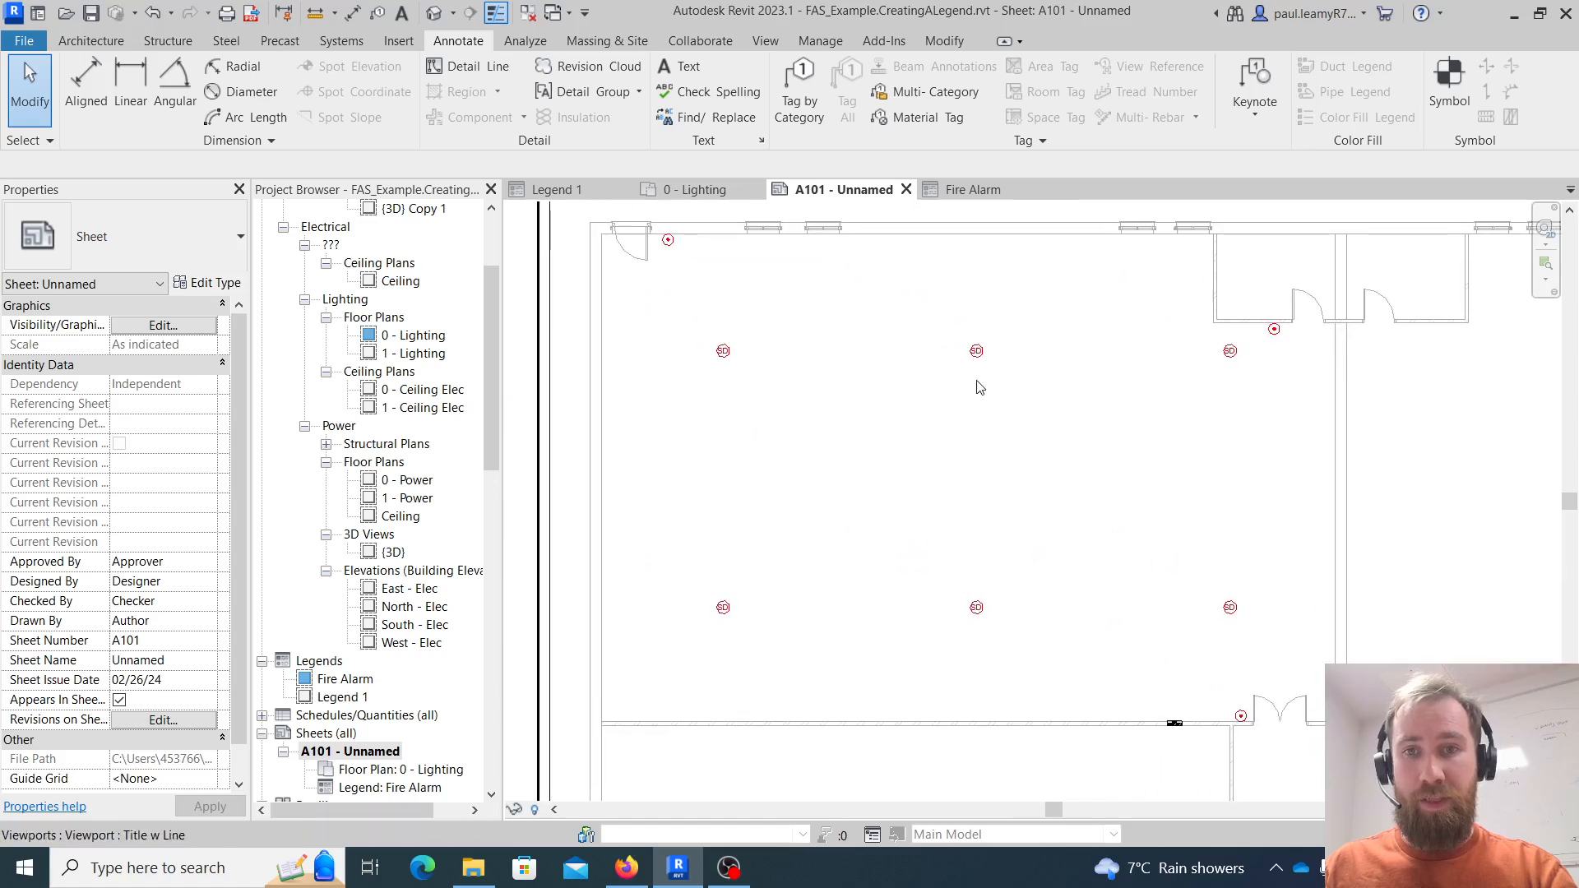
scroll(979, 386, "up", 2)
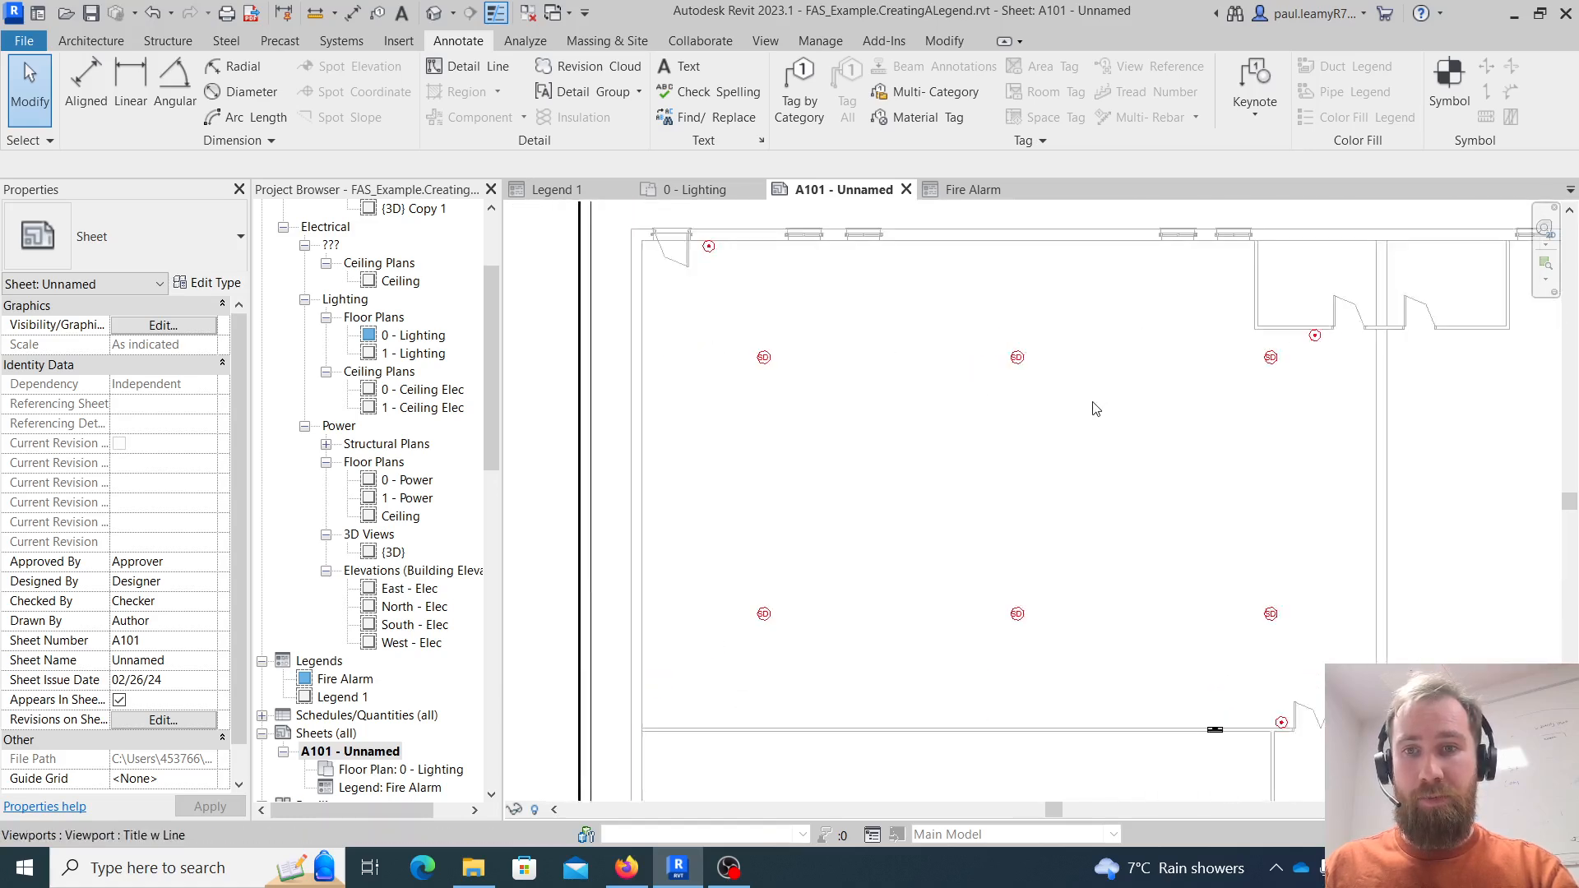
scroll(1095, 403, "down", 3)
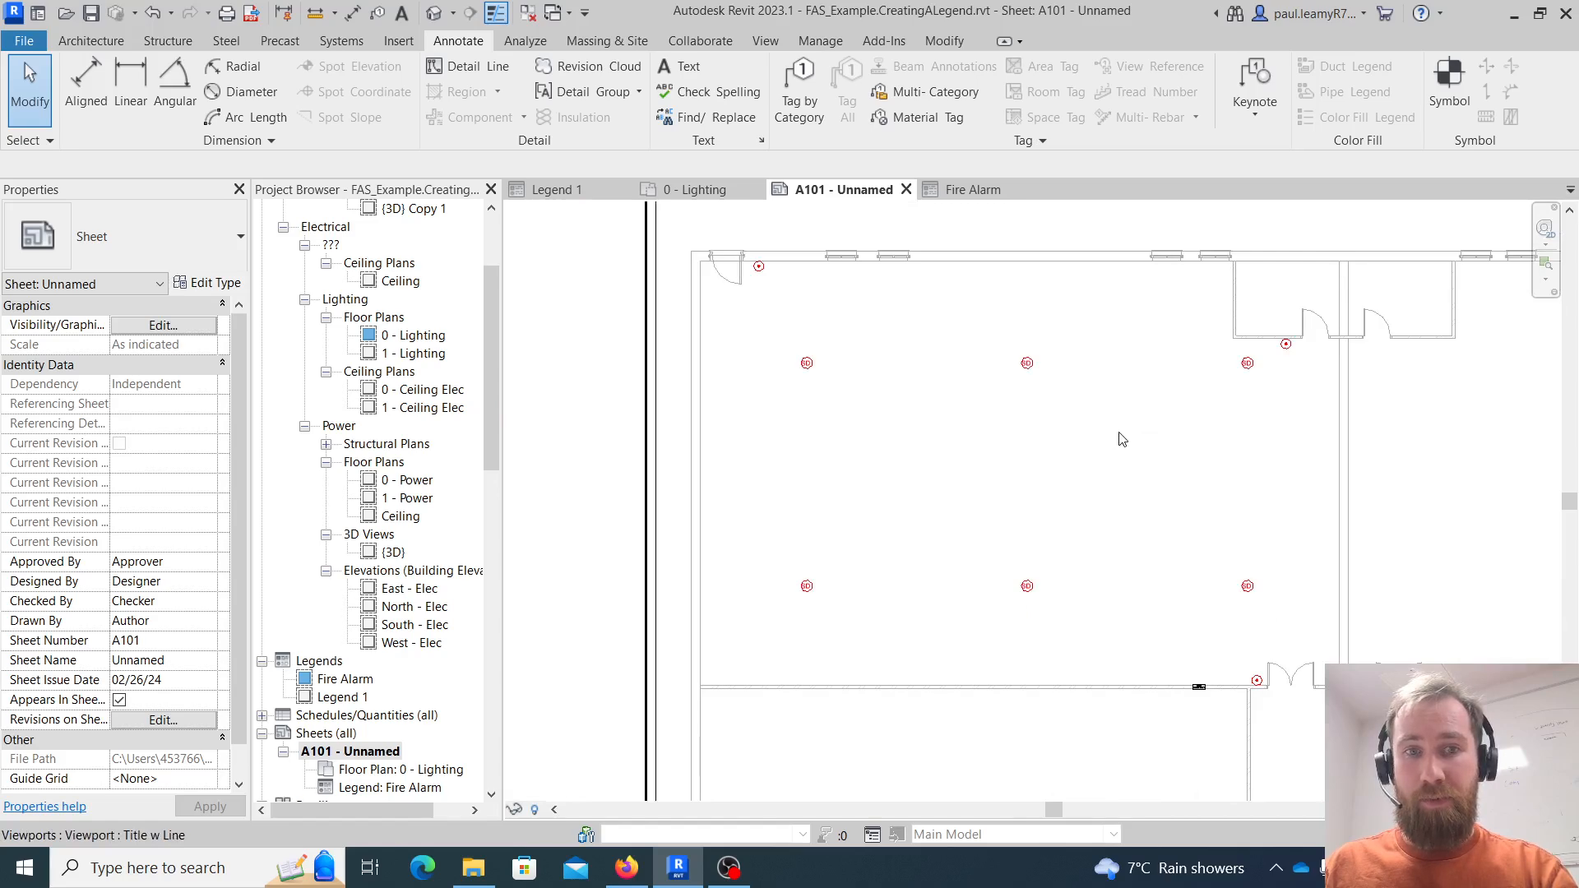
Set the Fire Alarm filter's projection line weight to 3 in the 0 - Lighting plan and apply the override
double_click(413, 336)
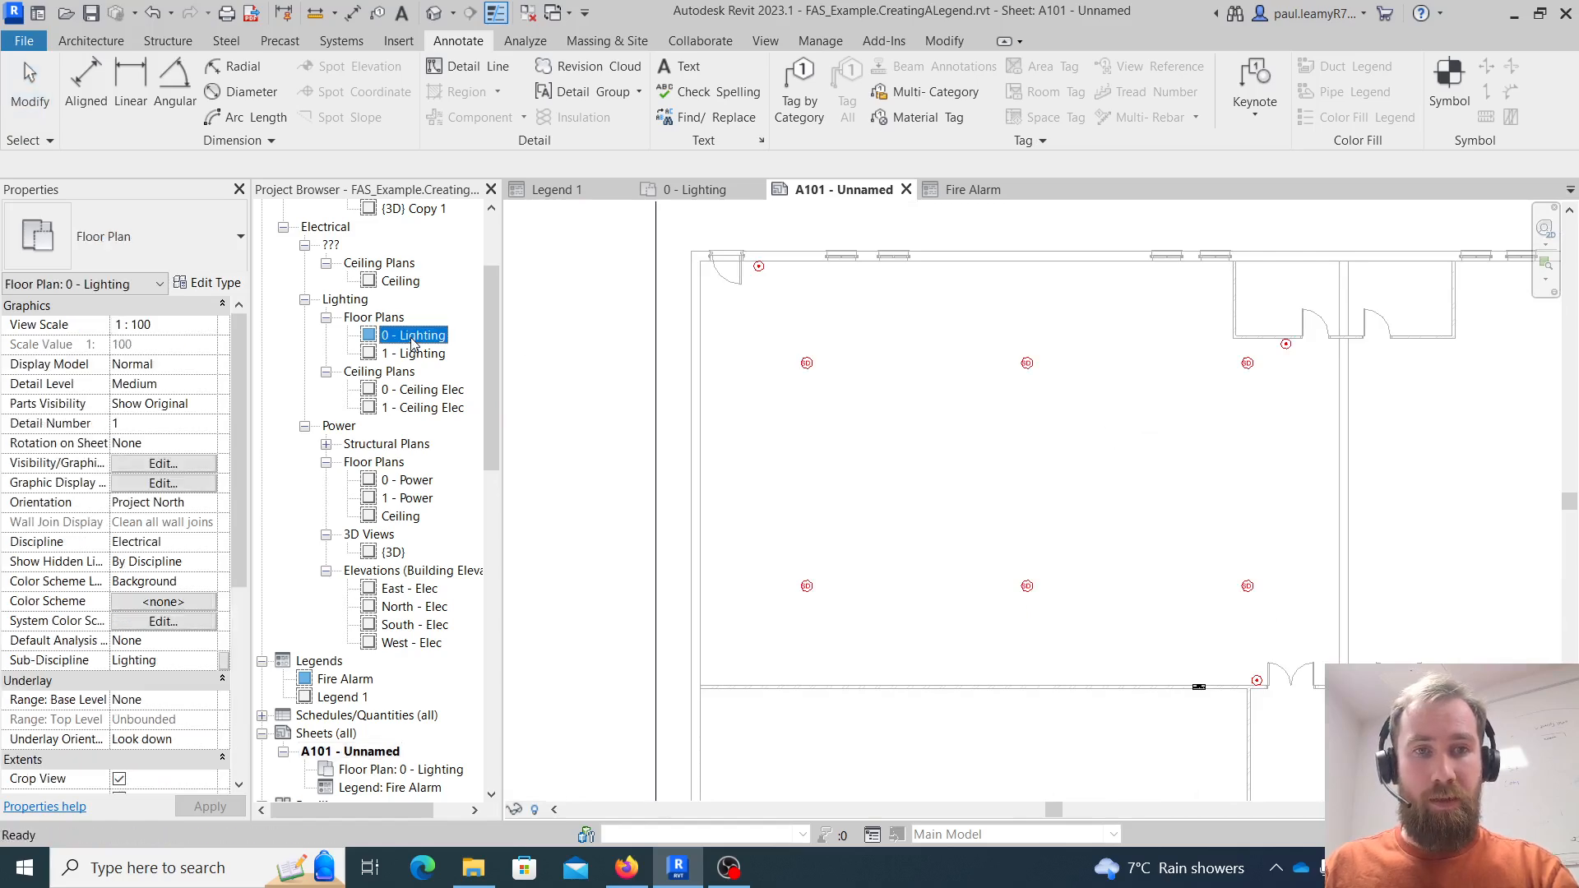
scroll(907, 425, "up", 2)
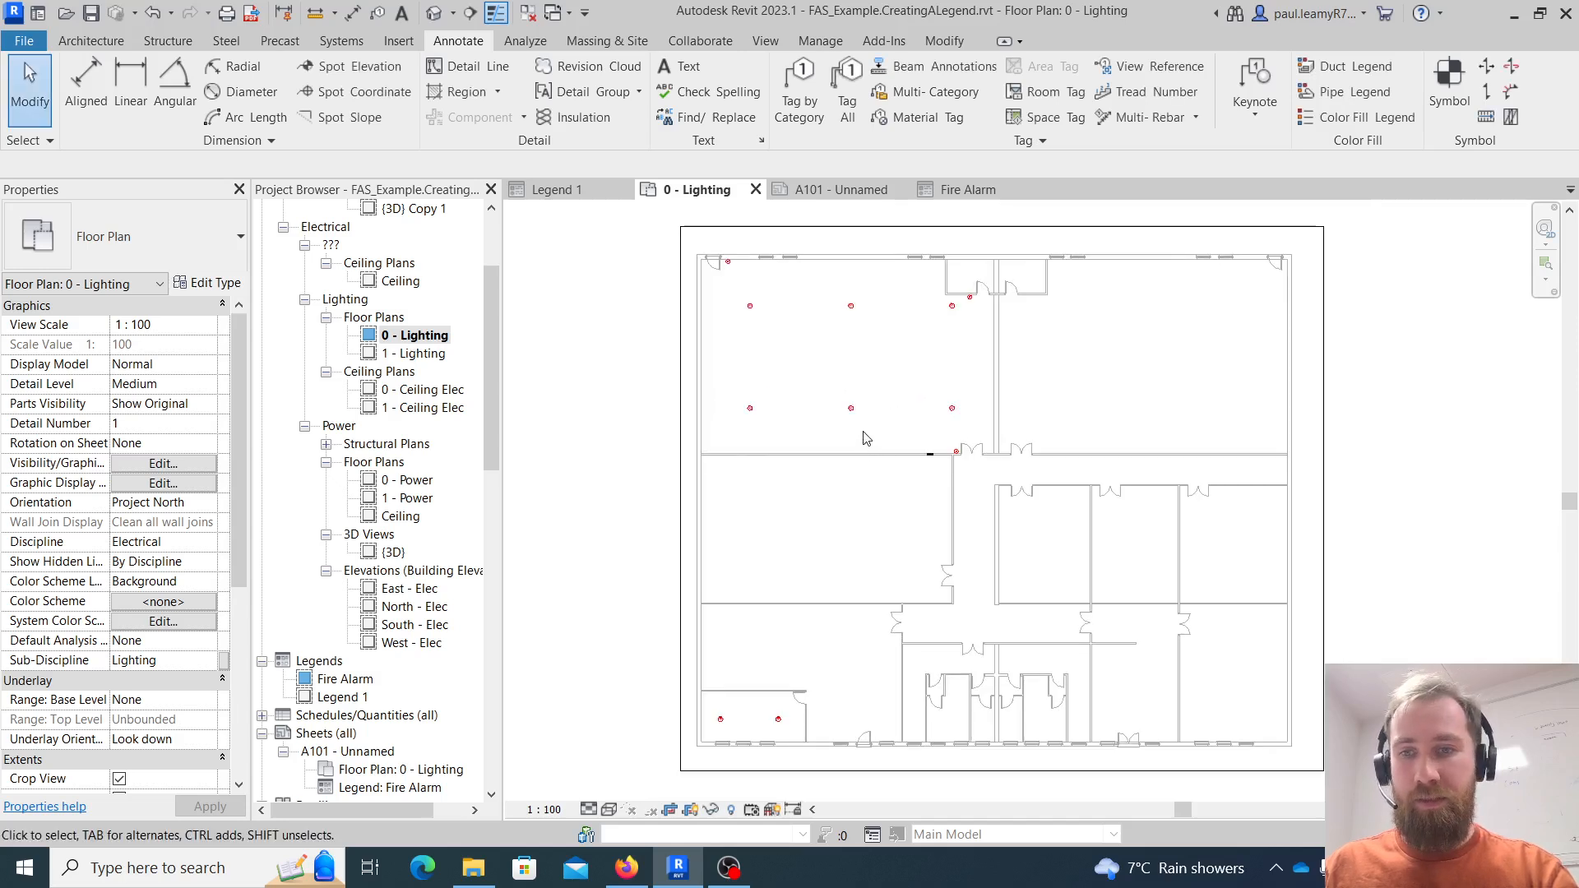
key("v")
key("v")
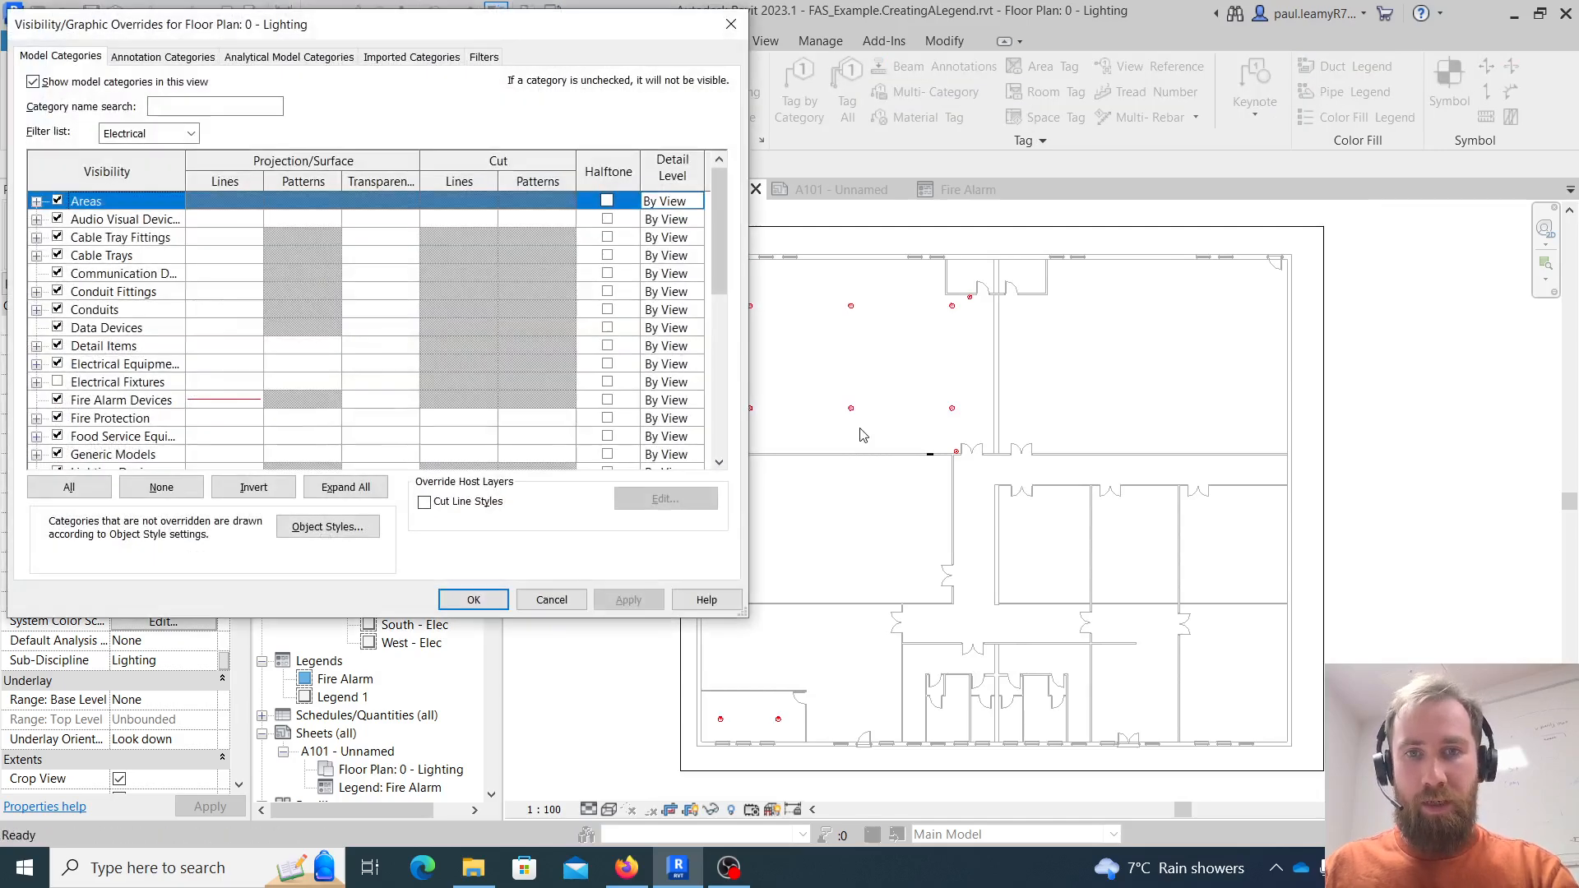
left_click(485, 57)
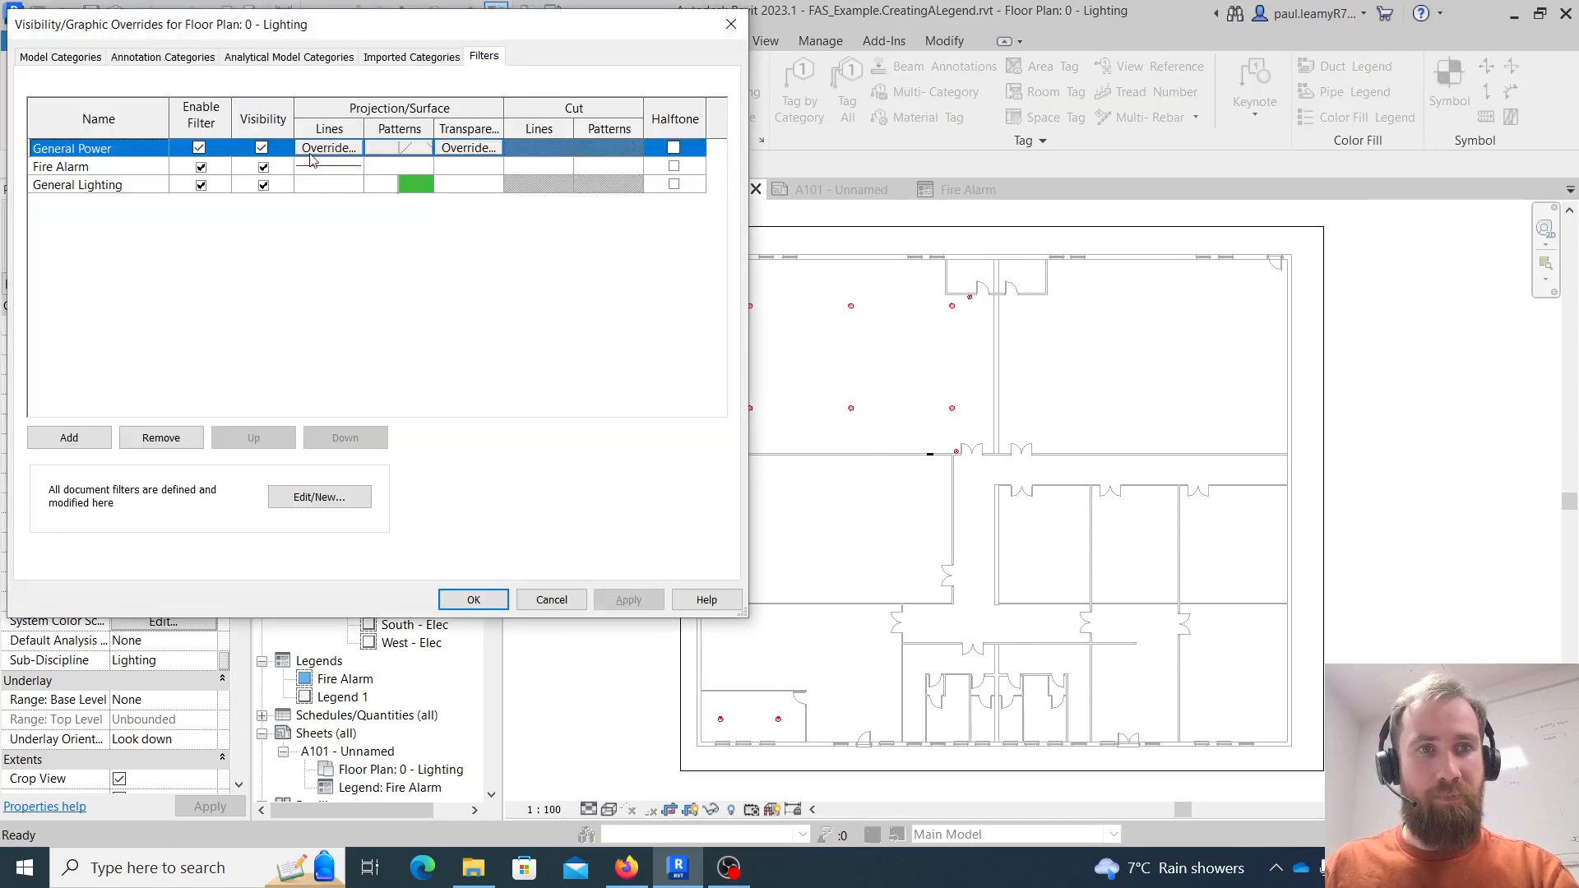
left_click(352, 171)
left_click(337, 166)
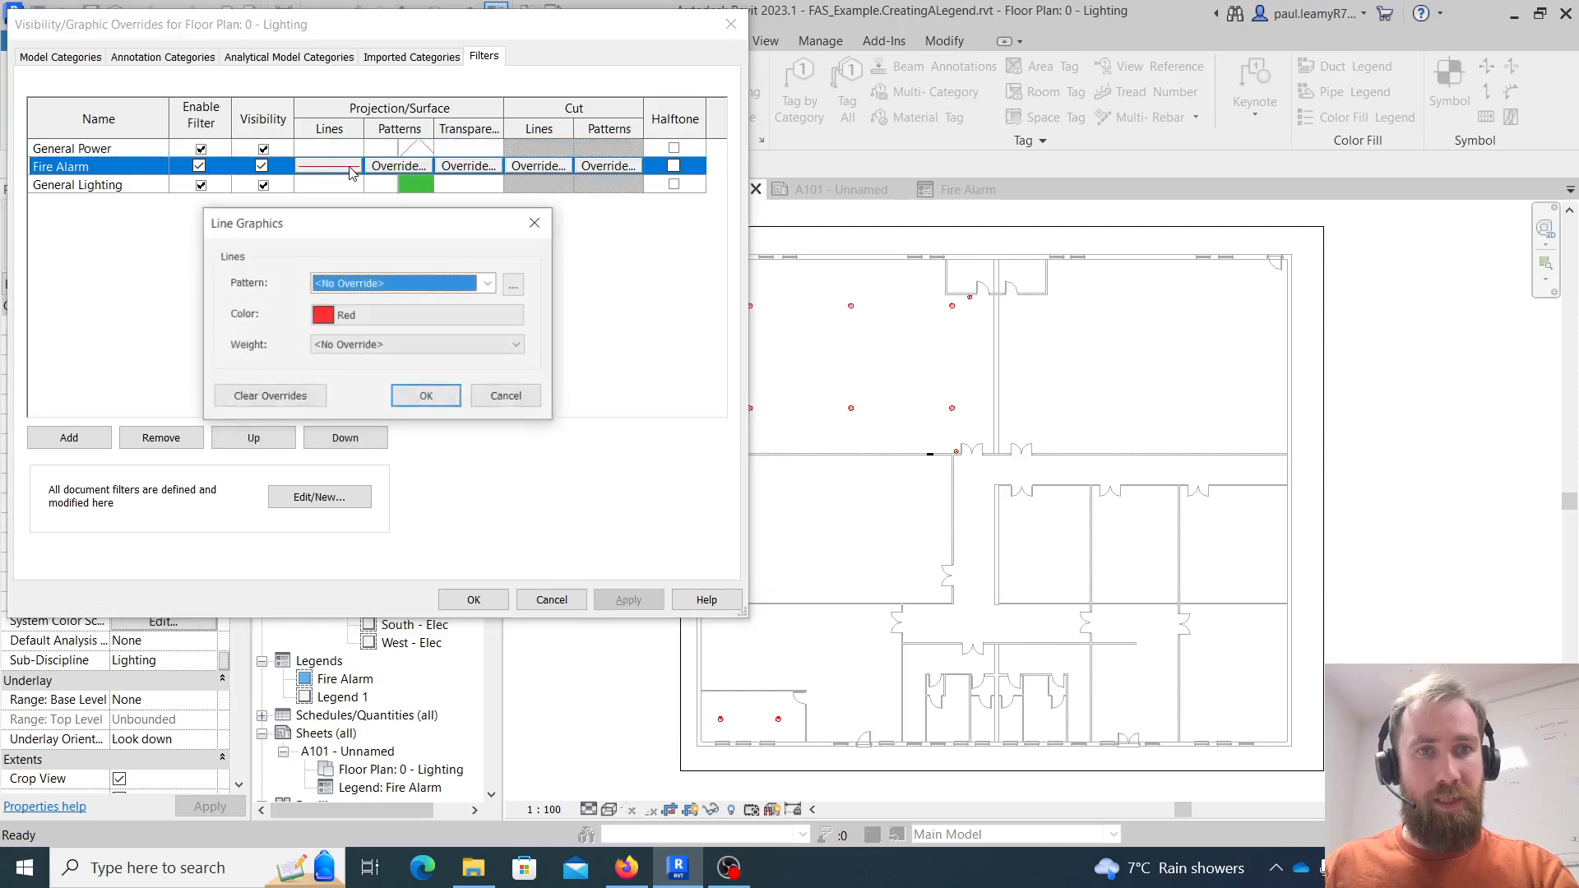
left_click(388, 345)
left_click(354, 408)
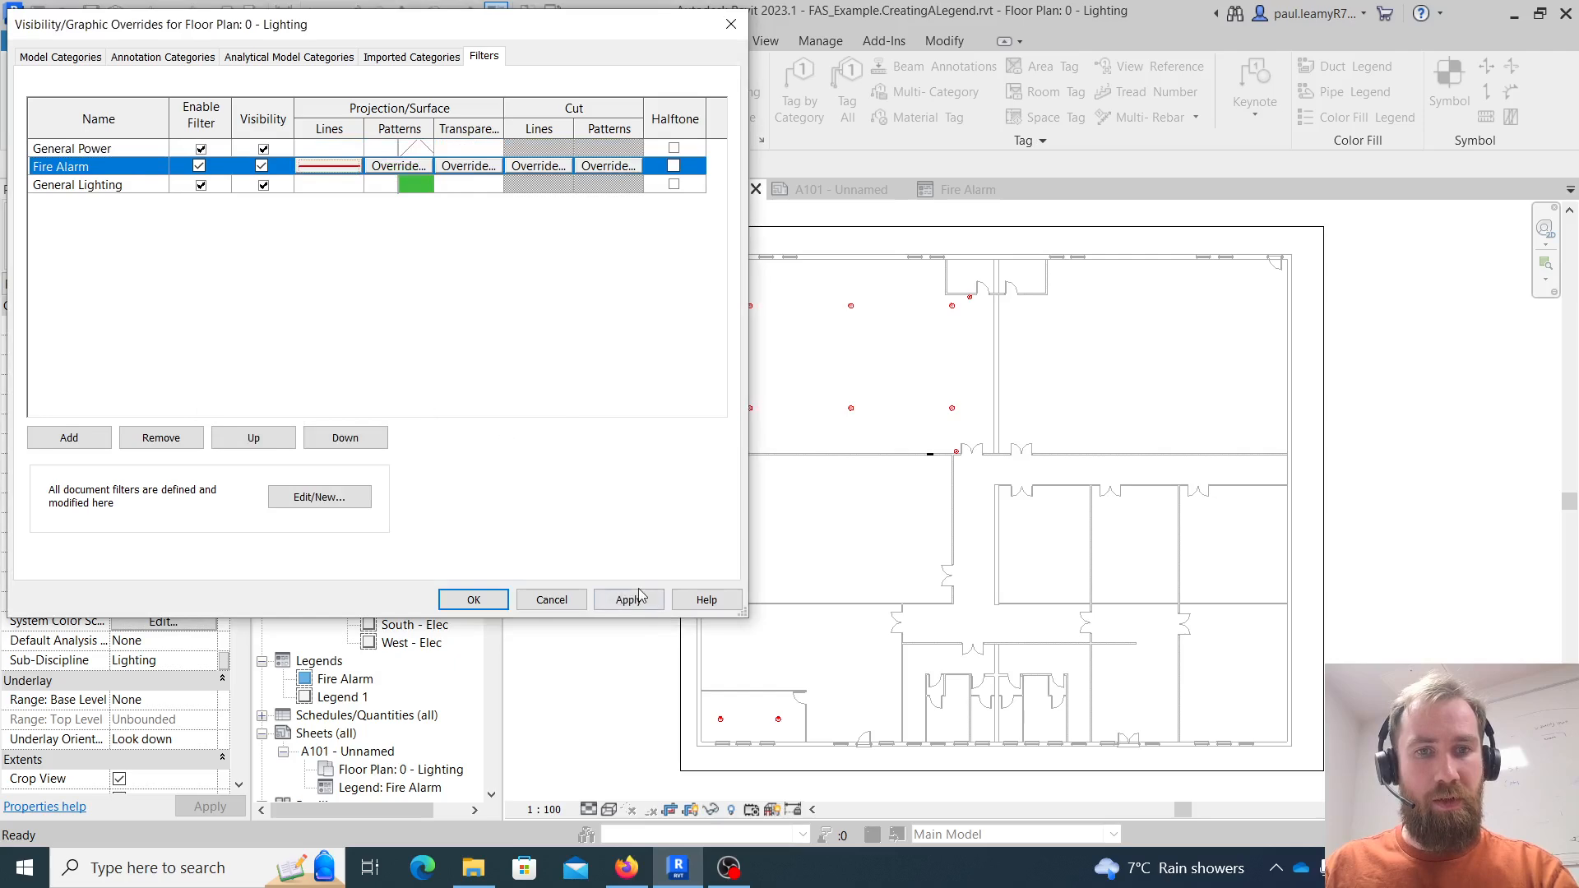
left_click(640, 597)
left_click(495, 601)
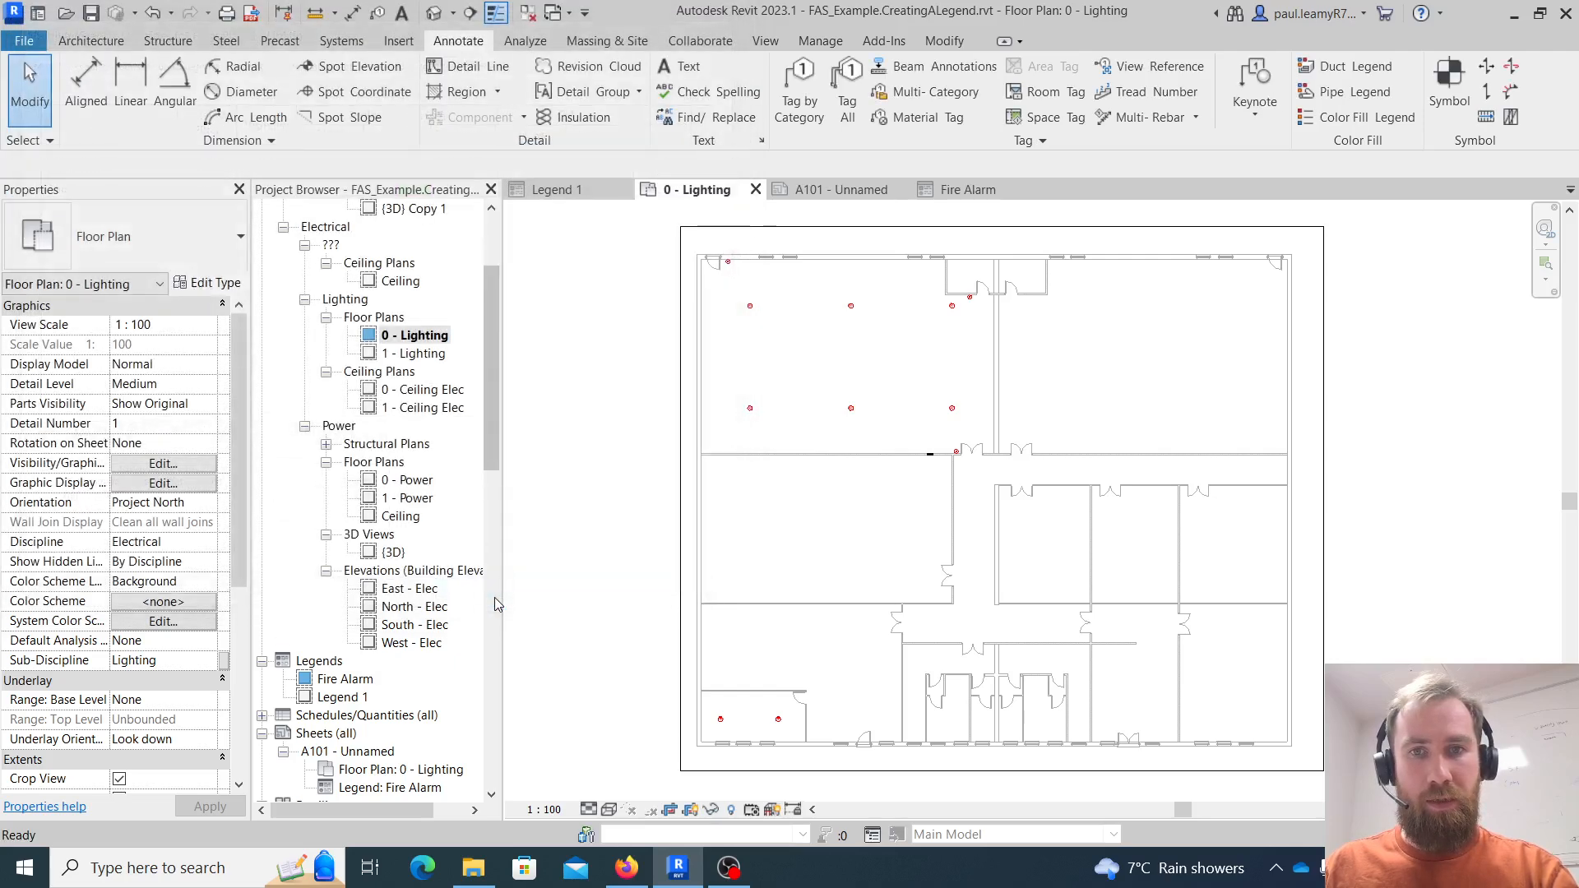
Review the Fire Alarm filter's projection line override, reapply it, and examine the device symbols in the 0 - Lighting plan
scroll(779, 431, "up", 6)
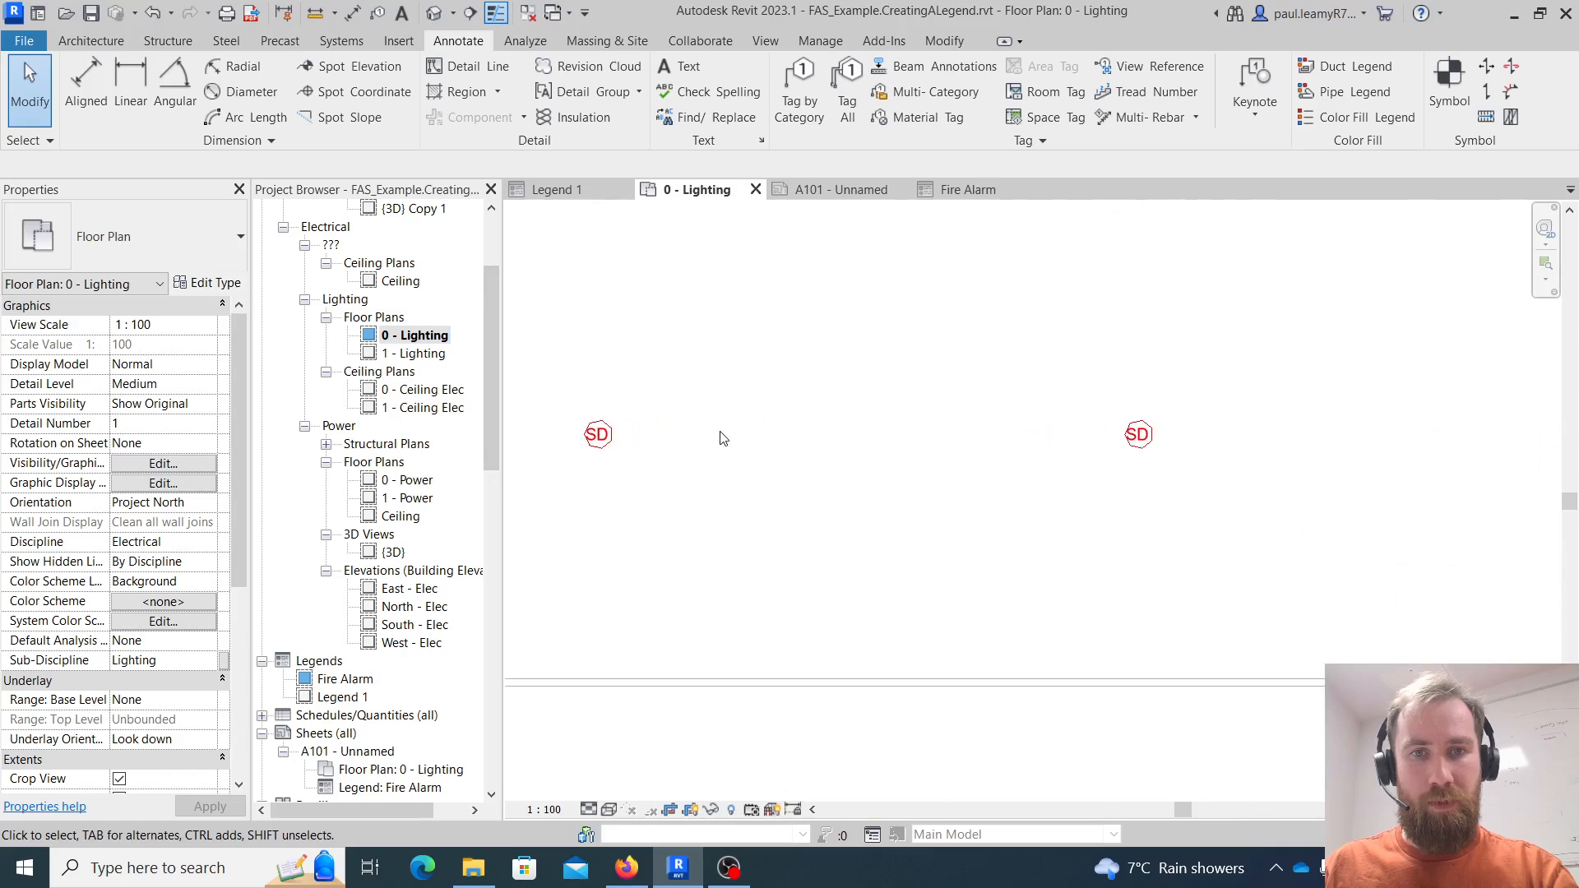
scroll(721, 436, "down", 7)
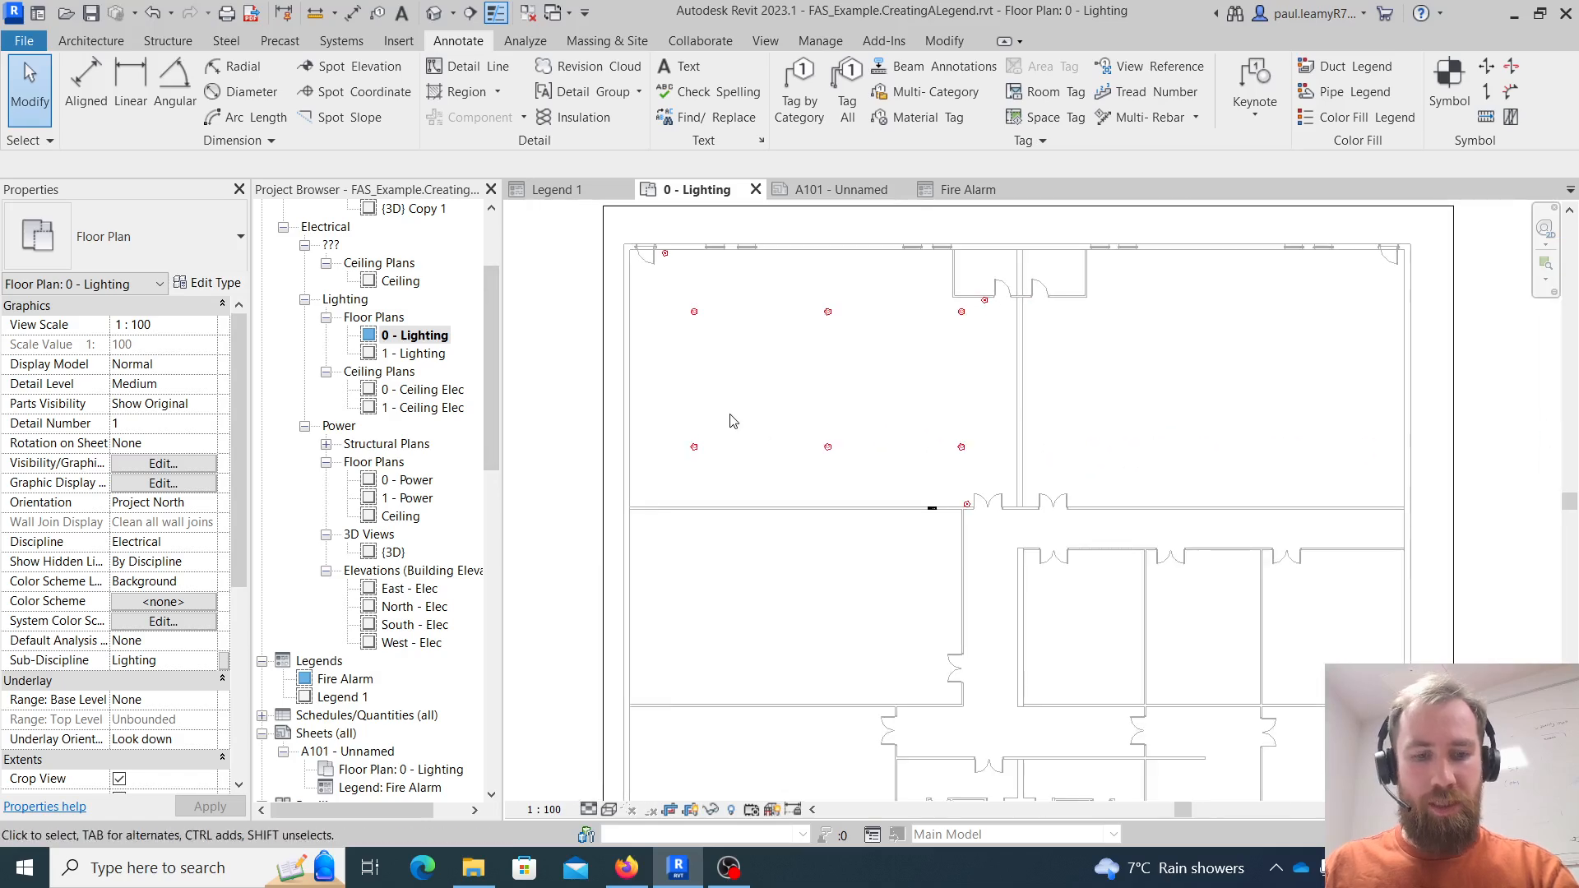
key("v")
key("g")
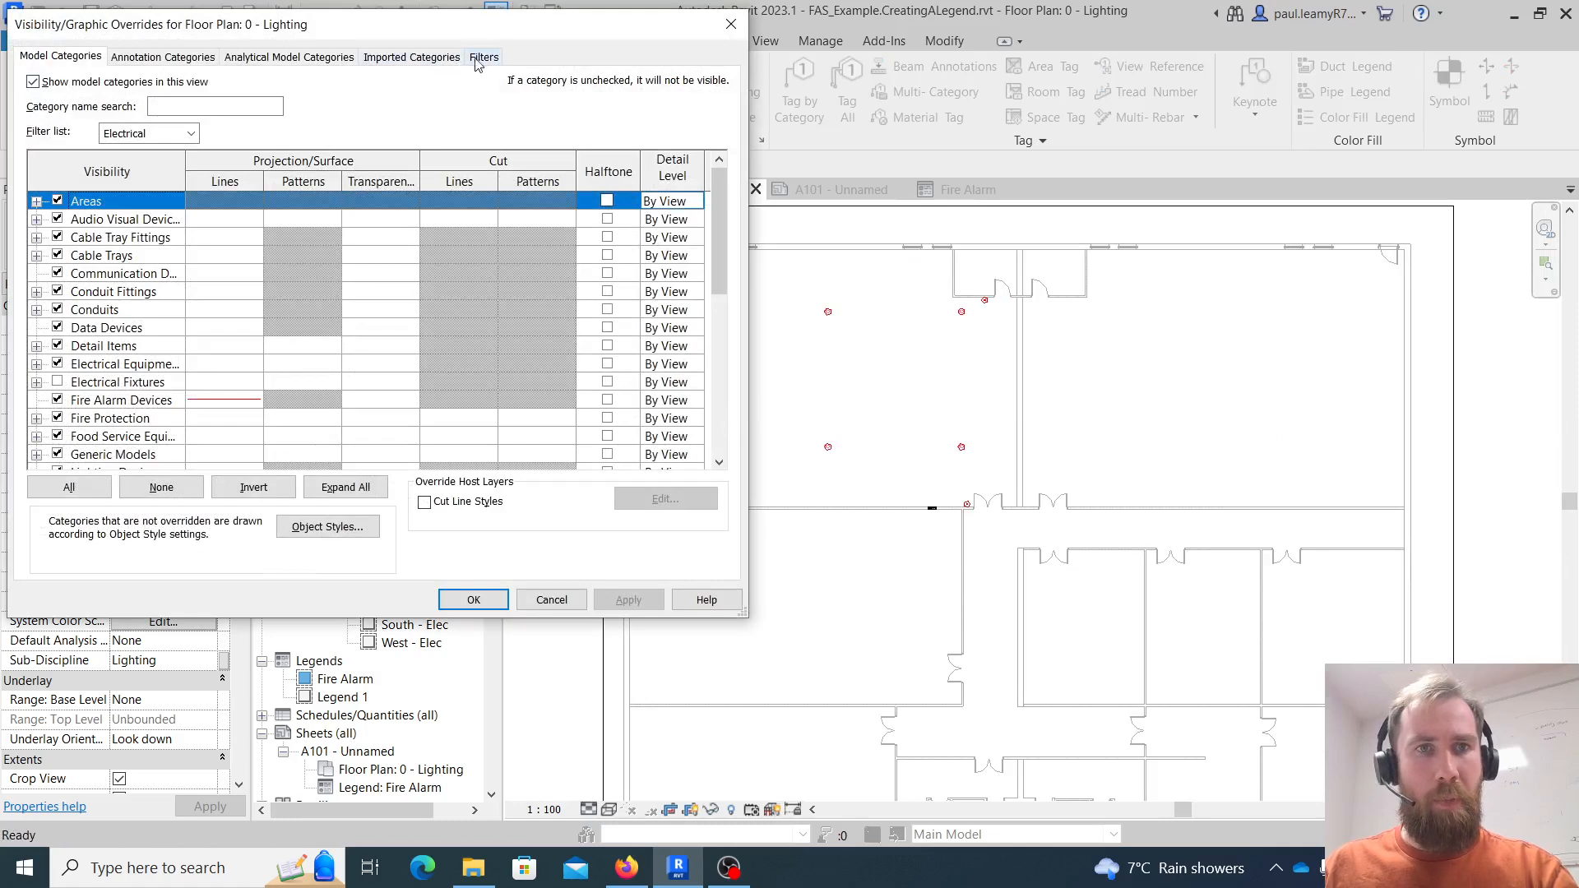
left_click(481, 57)
left_click(342, 167)
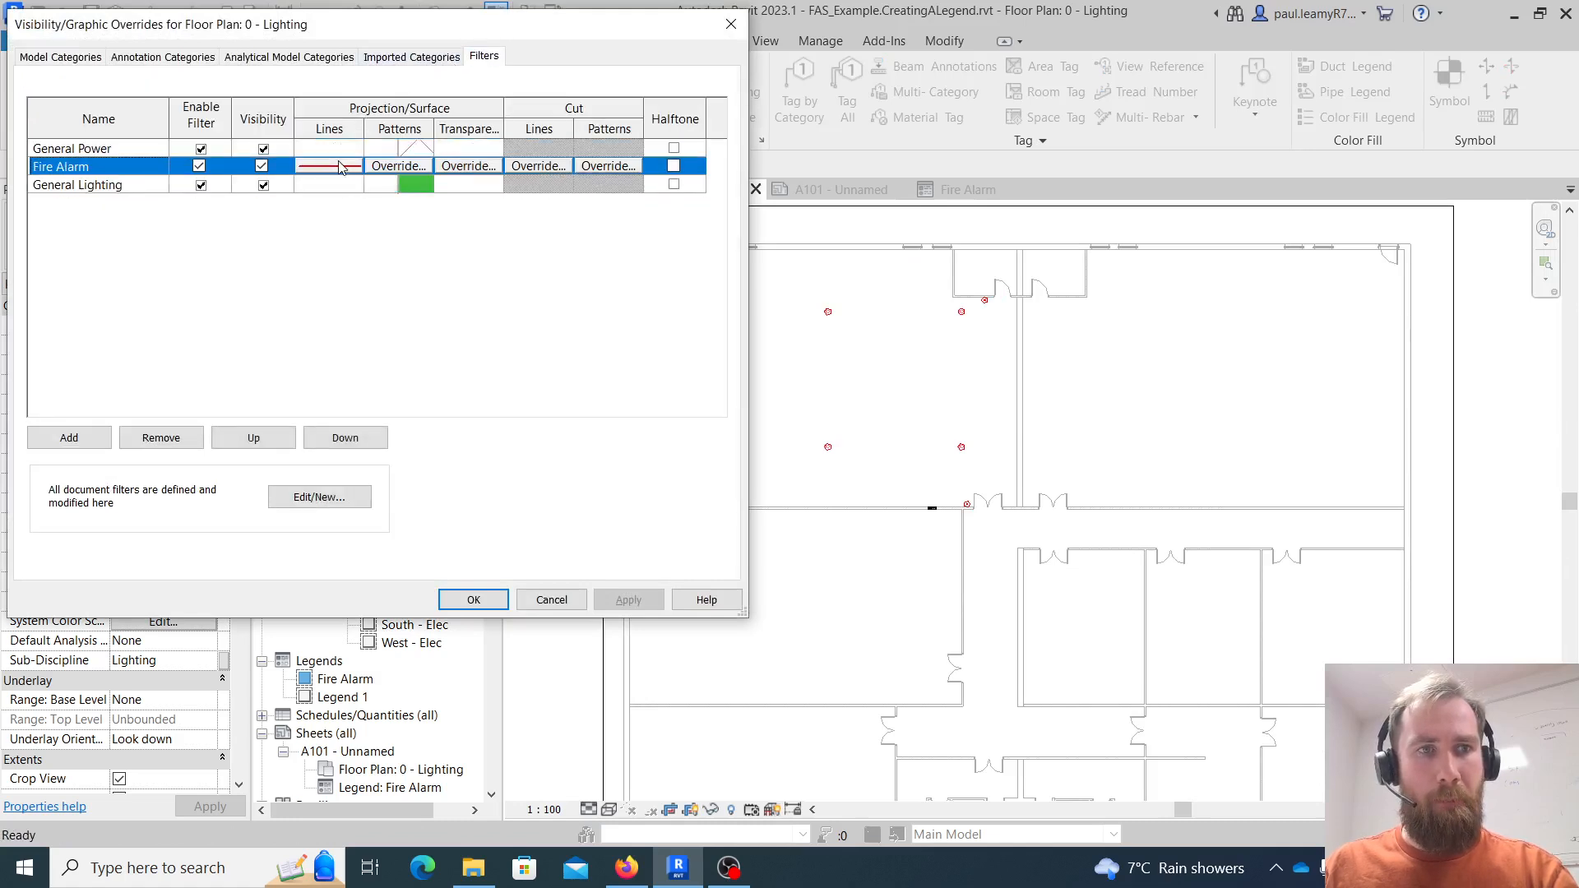
left_click(342, 167)
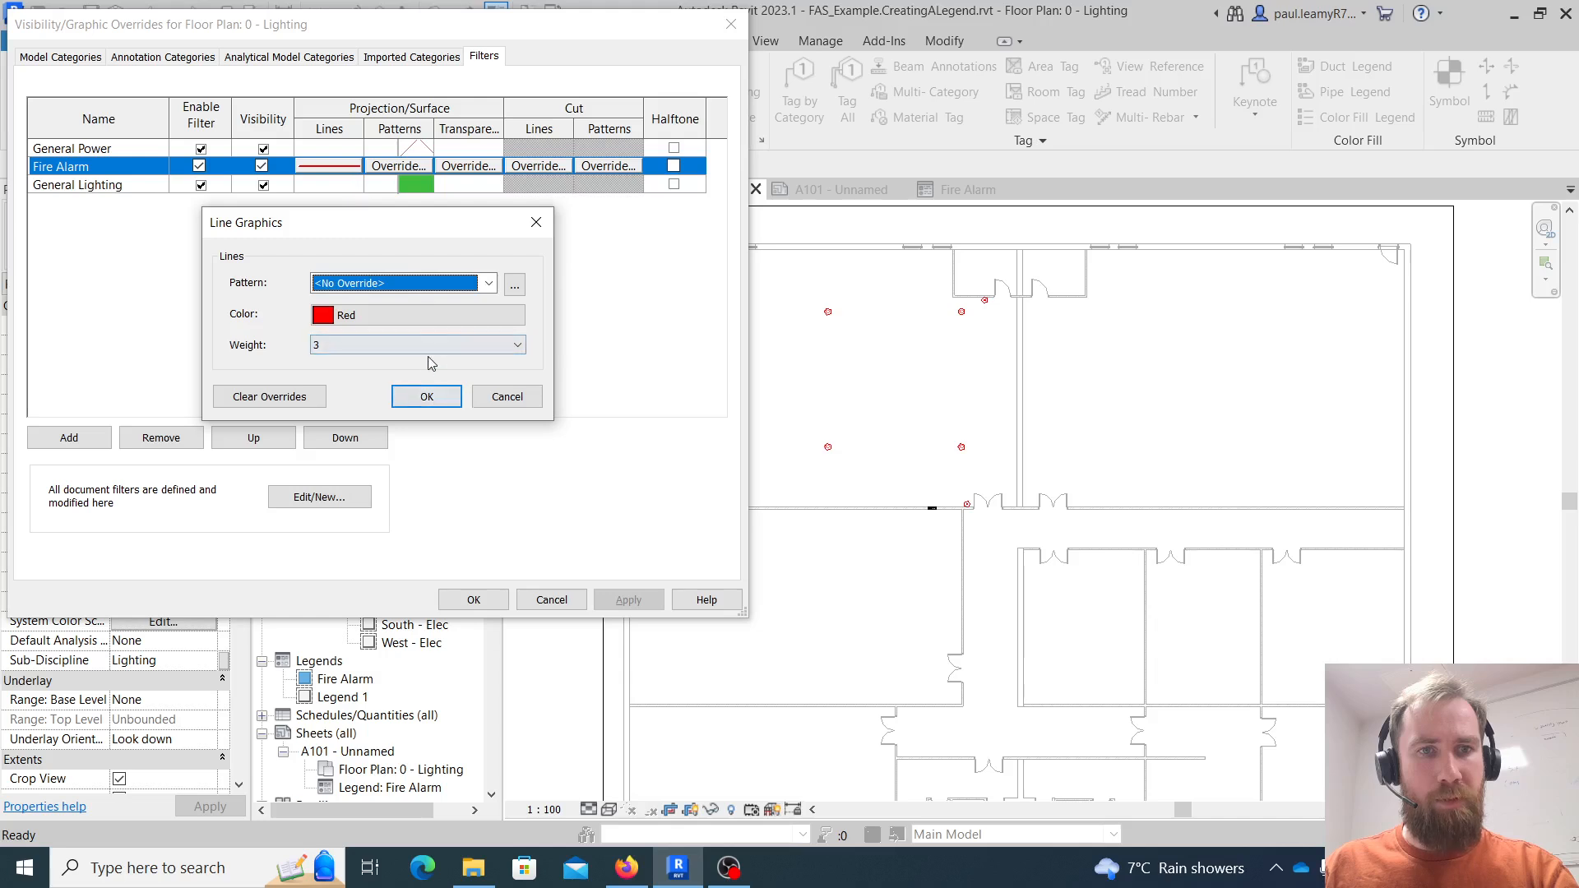
left_click(427, 396)
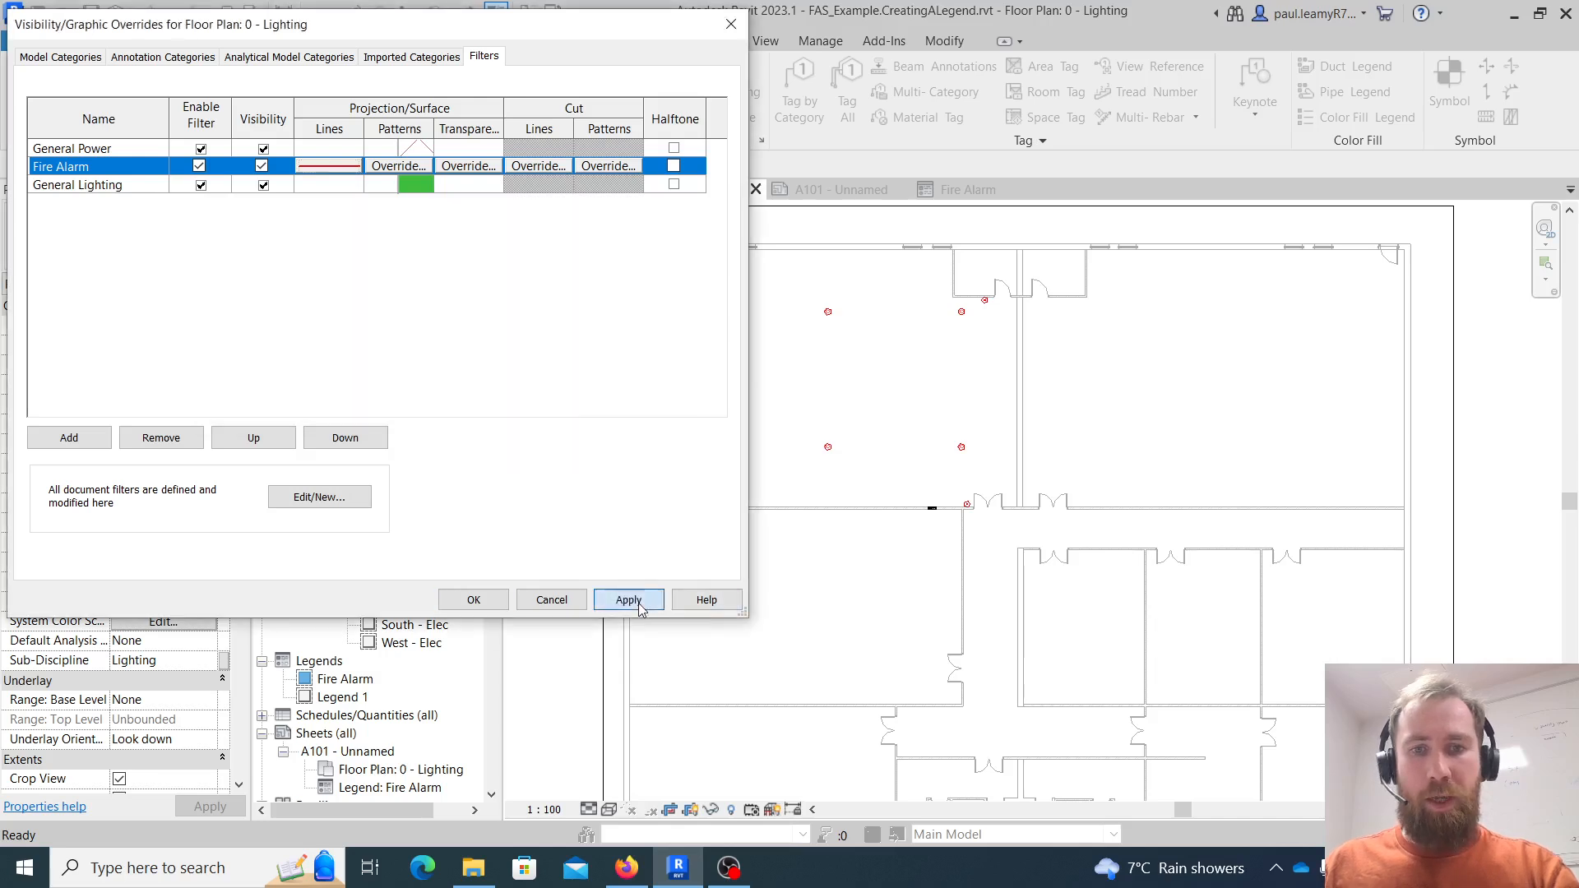
left_click(629, 599)
left_click(472, 600)
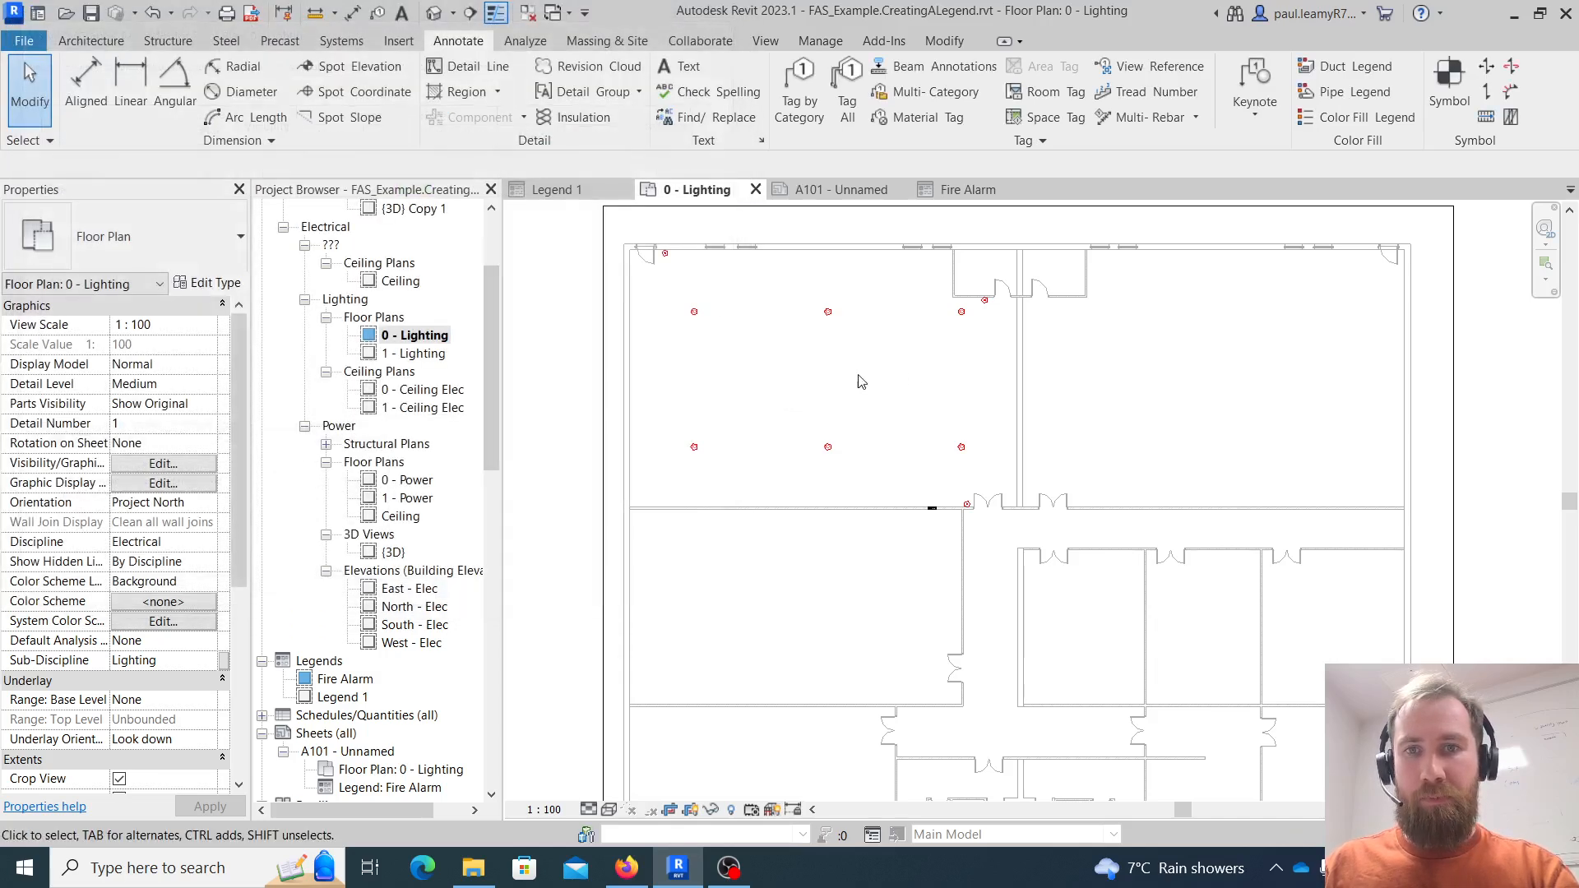
scroll(861, 382, "up", 5)
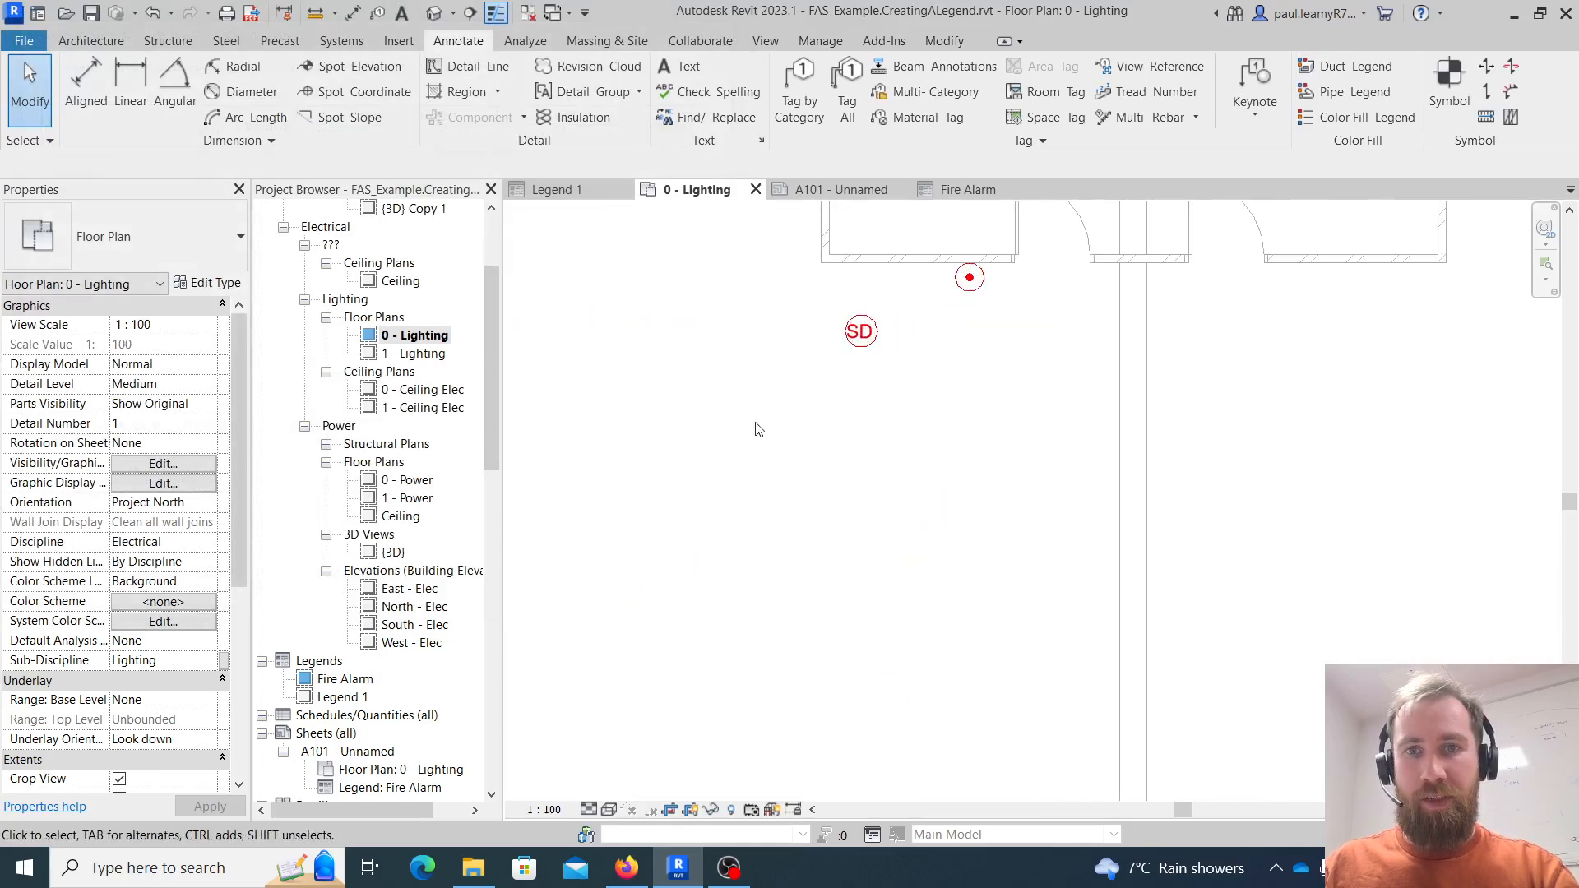
scroll(670, 444, "down", 5)
middle_click_drag(578, 494, 1015, 468)
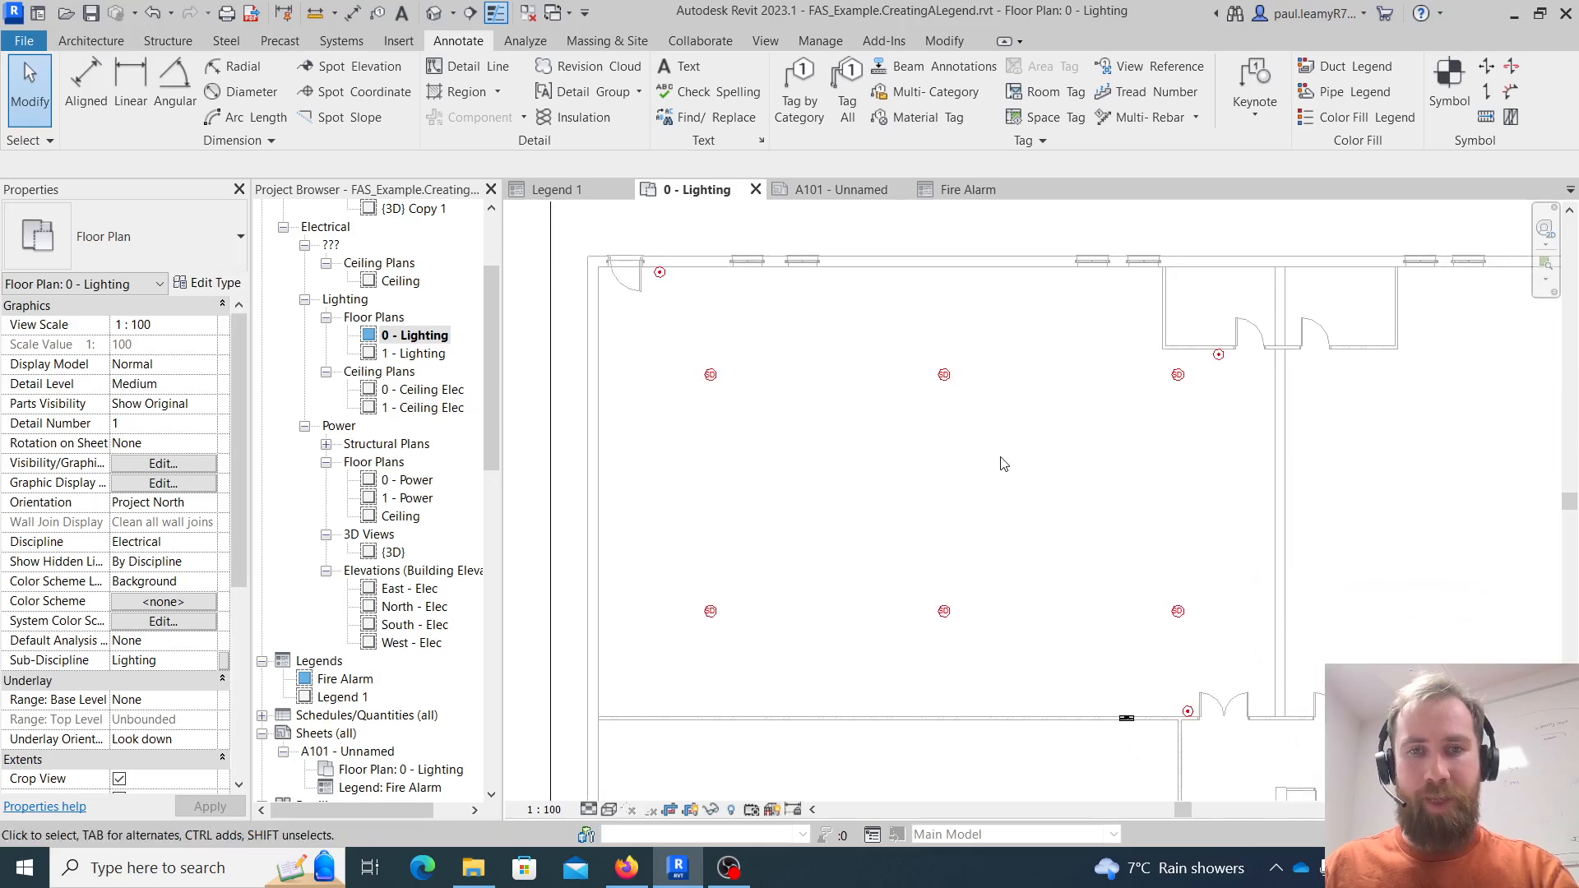